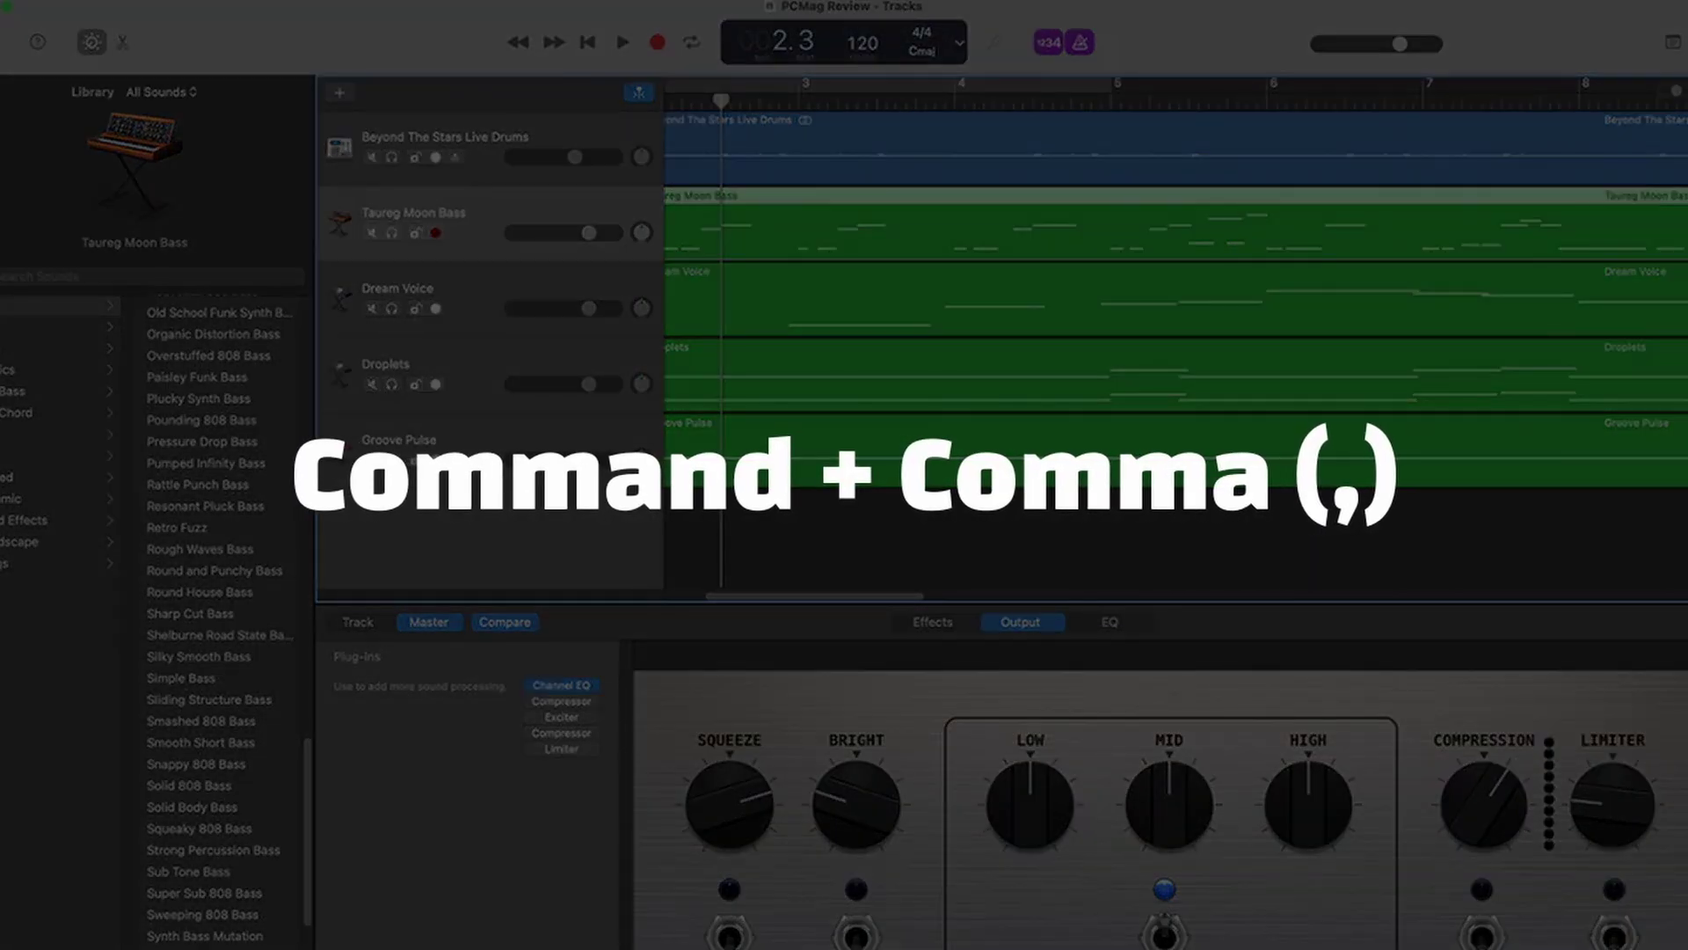
Open the audio and MIDI settings of the music production software
key(super+comma)
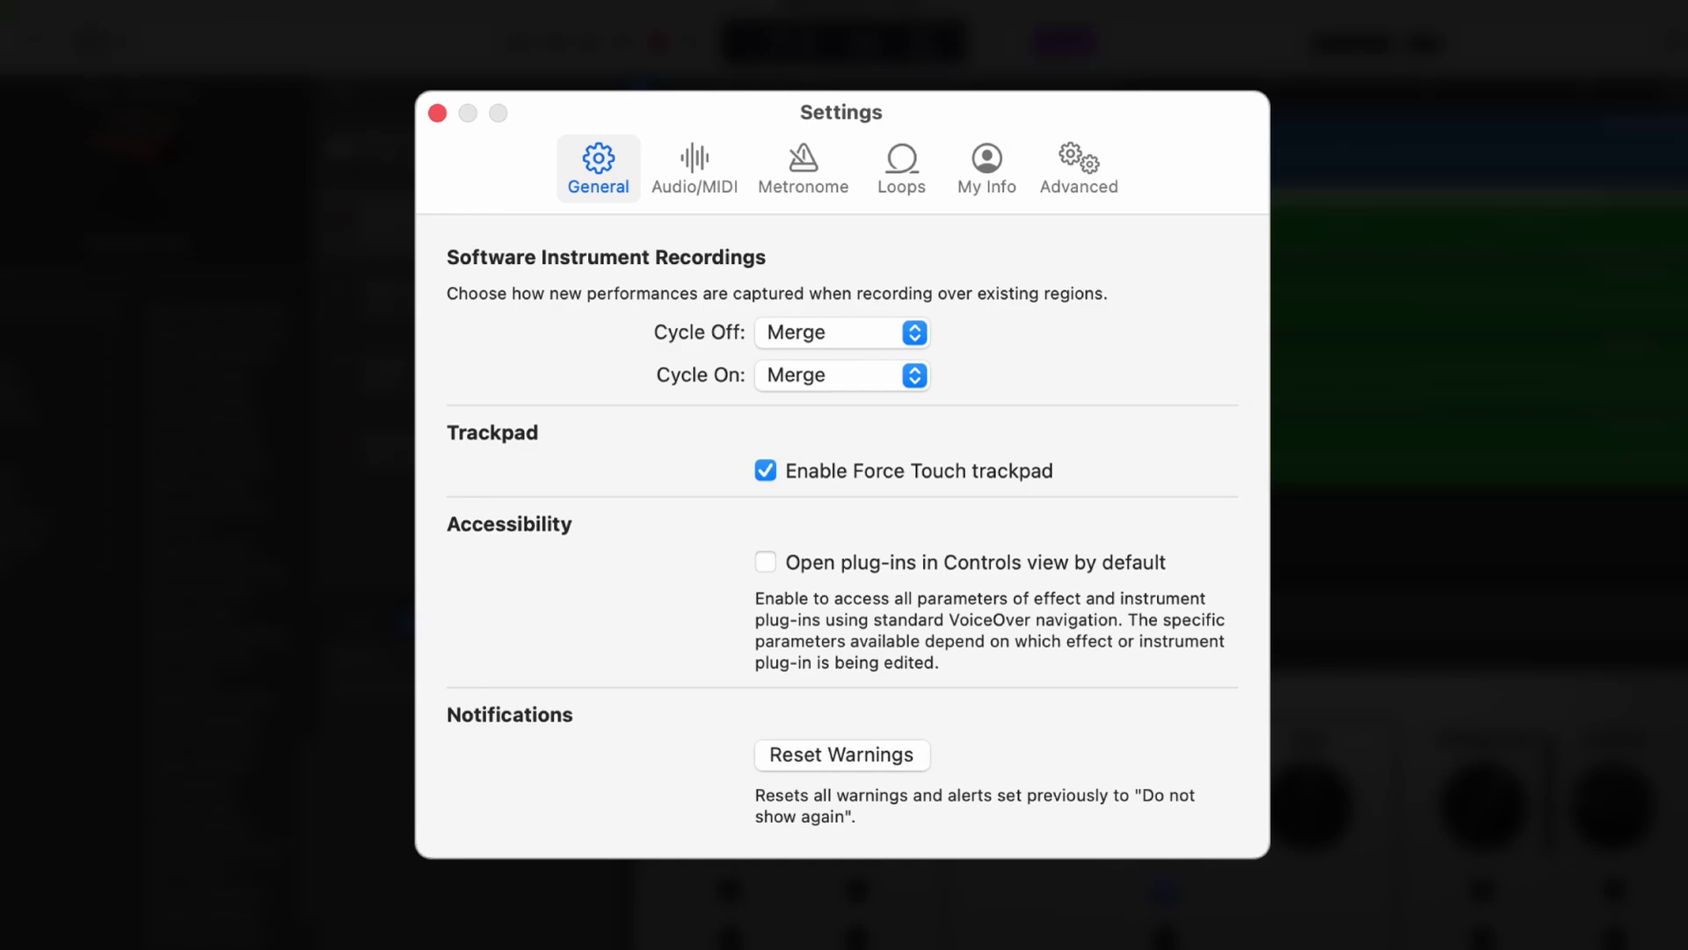
click(694, 167)
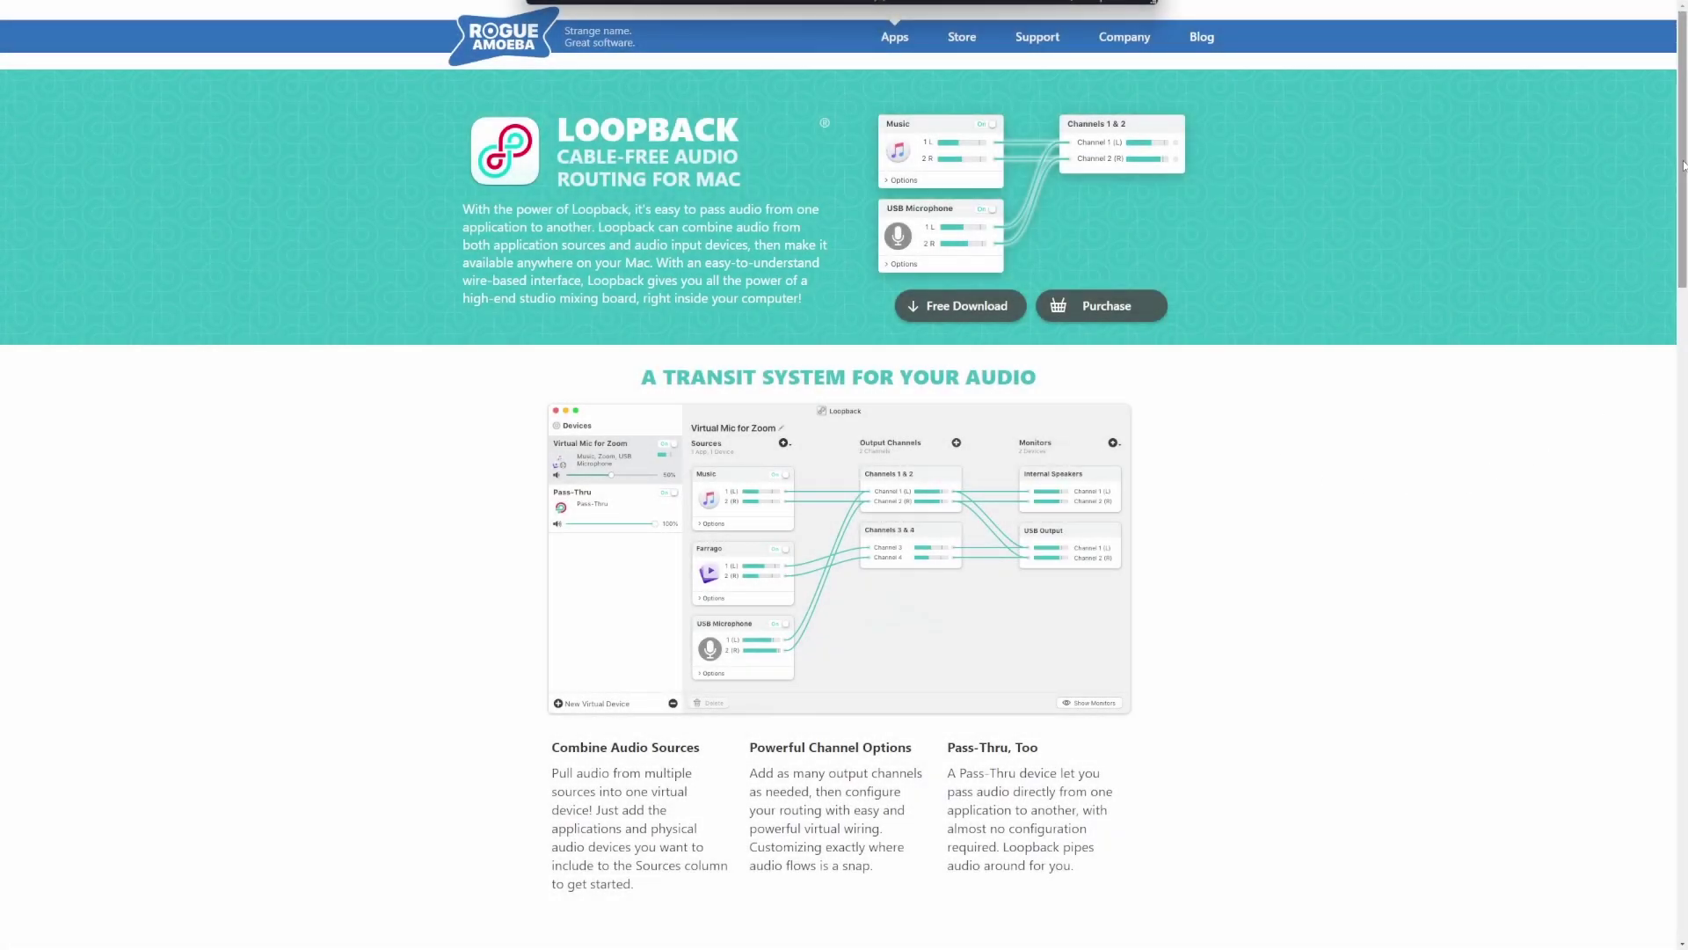
Look over the Loopback product page and add a new virtual audio device in the Loopback app
drag(1677, 180, 1679, 223)
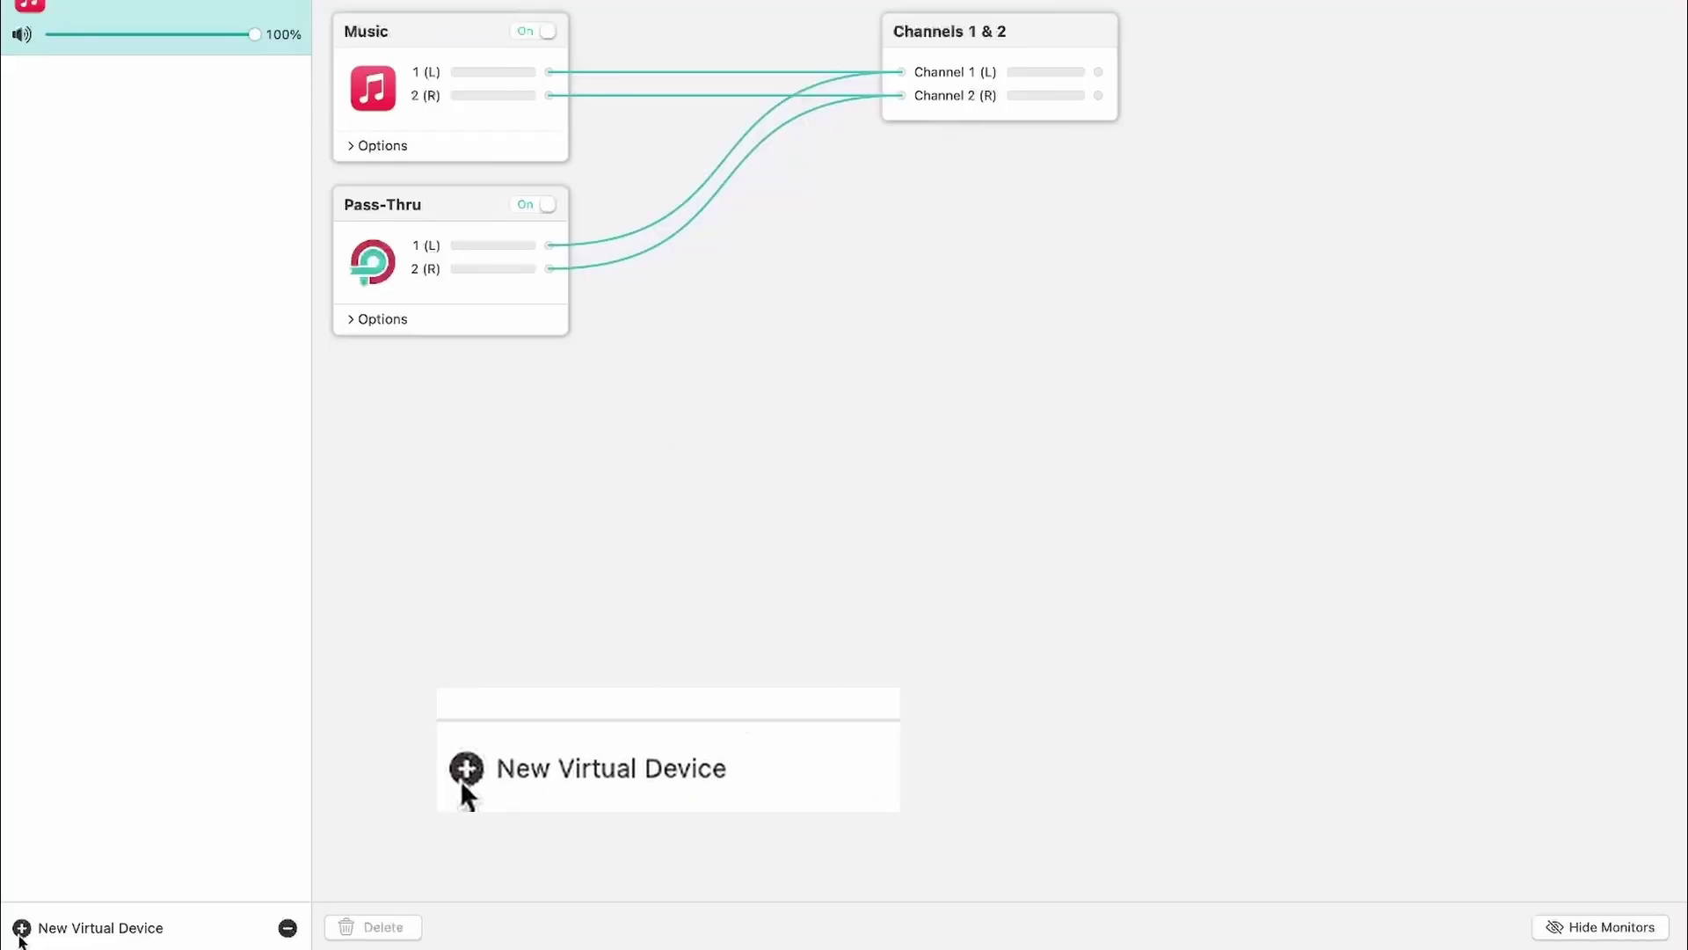
click(21, 928)
click(172, 52)
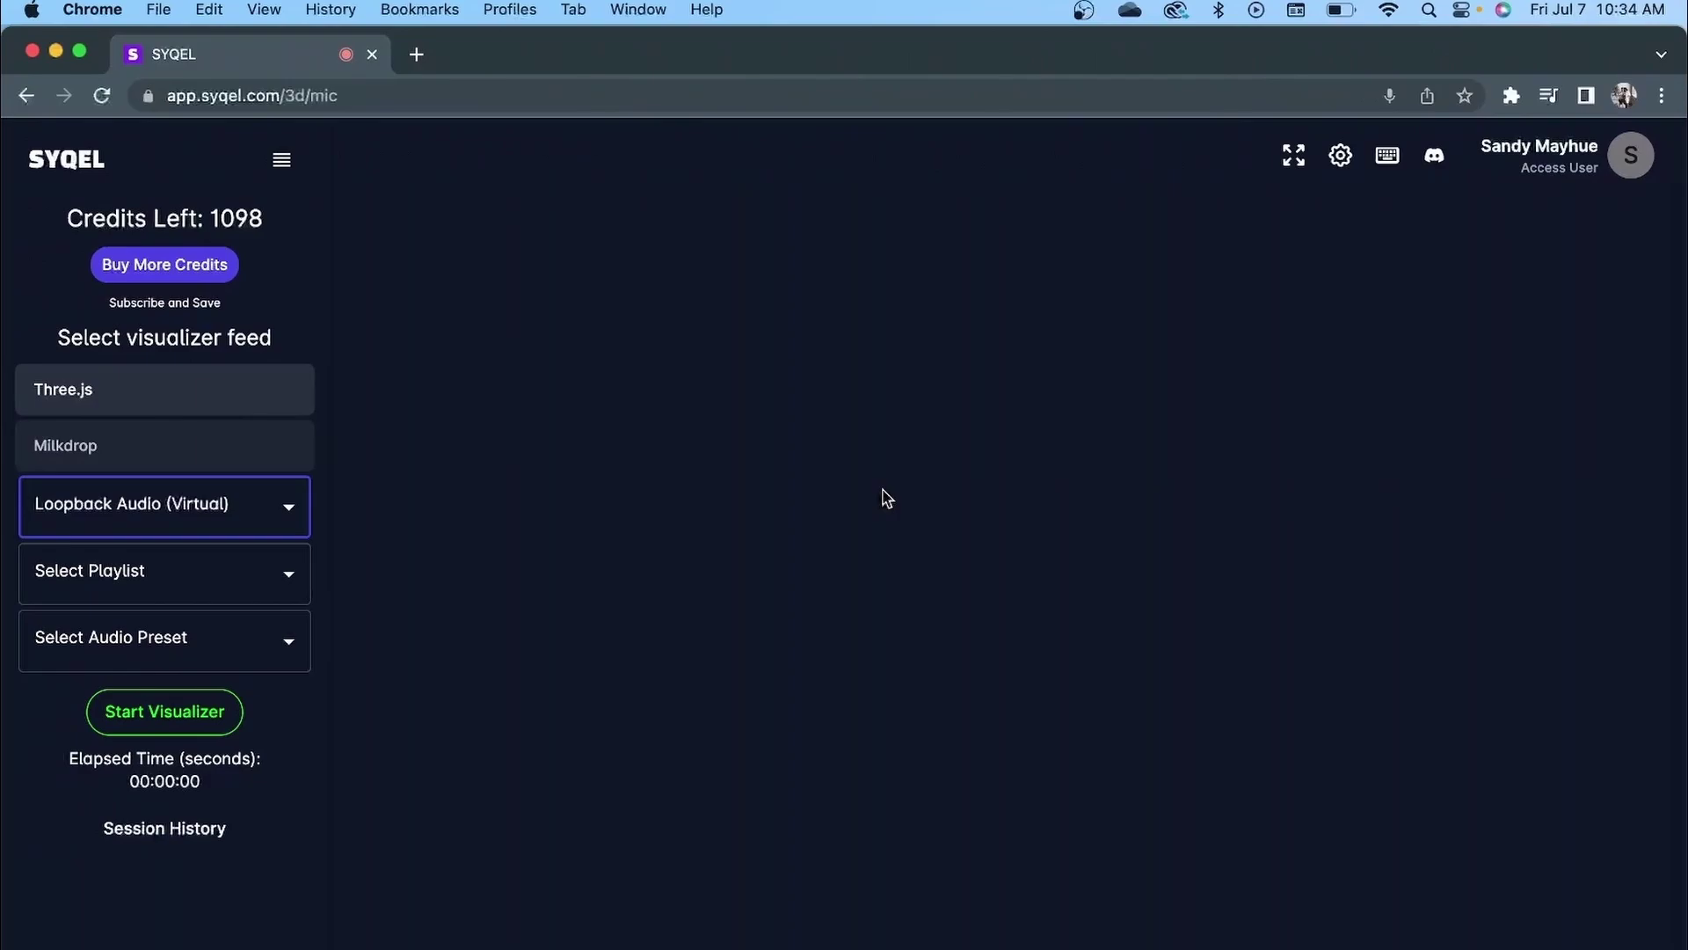
Switch to the SYQEL web app and choose the audio input source for the Three.js visualizer feed
click(200, 508)
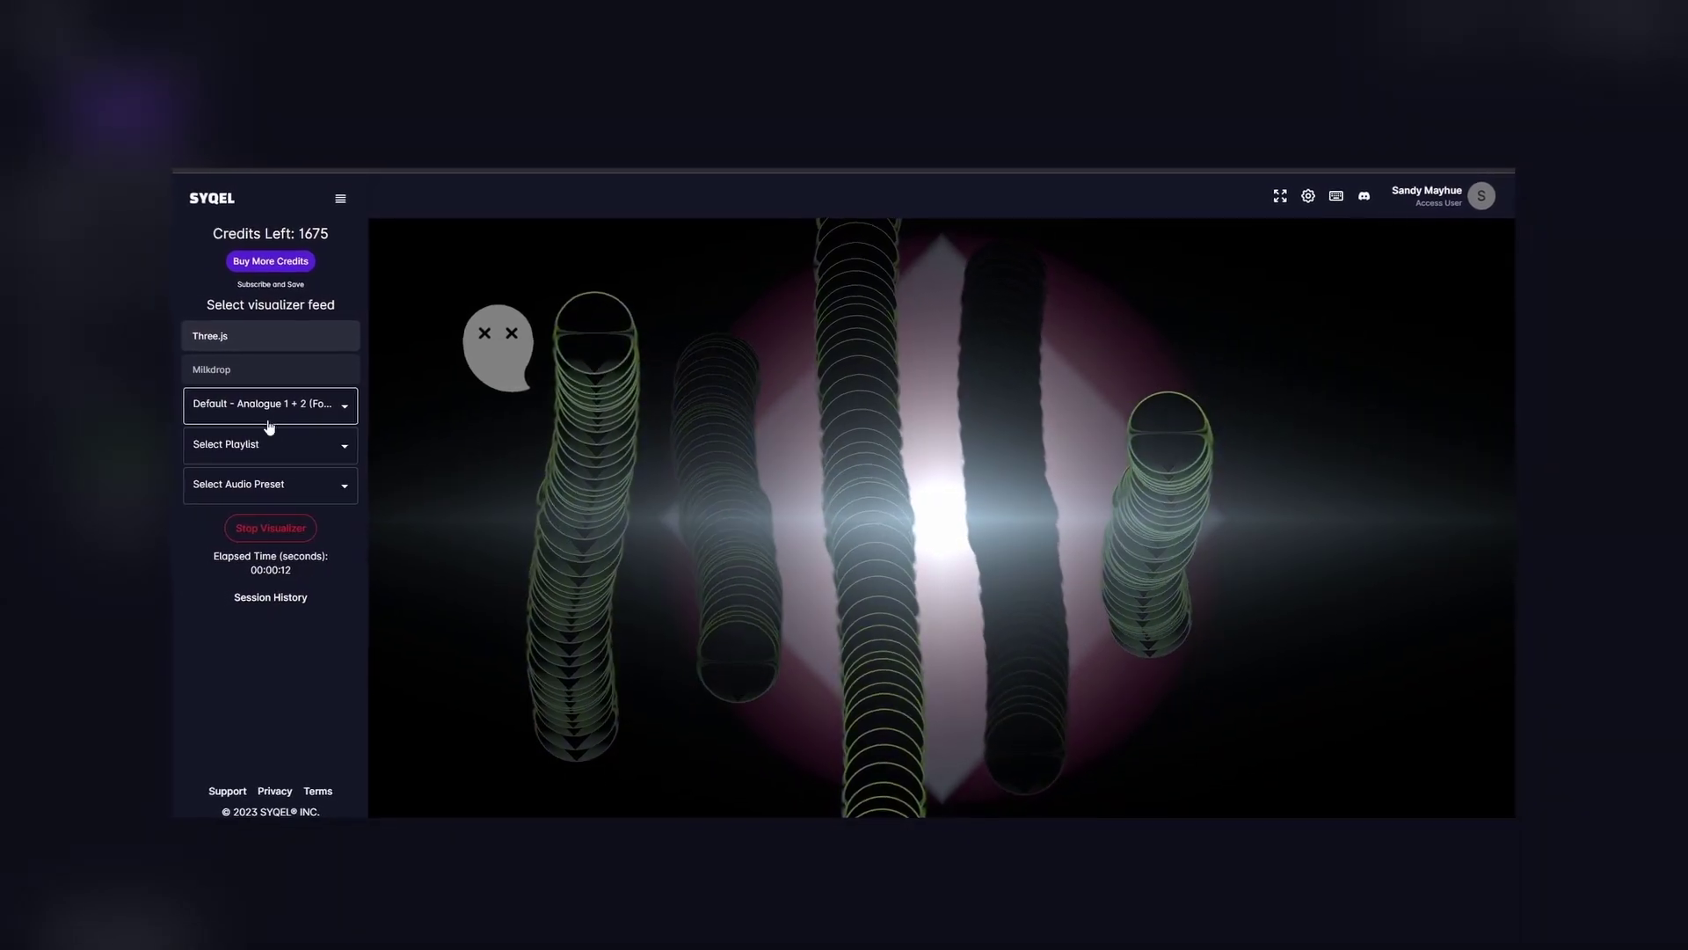
click(271, 437)
scroll(296, 708, down, 3)
click(264, 796)
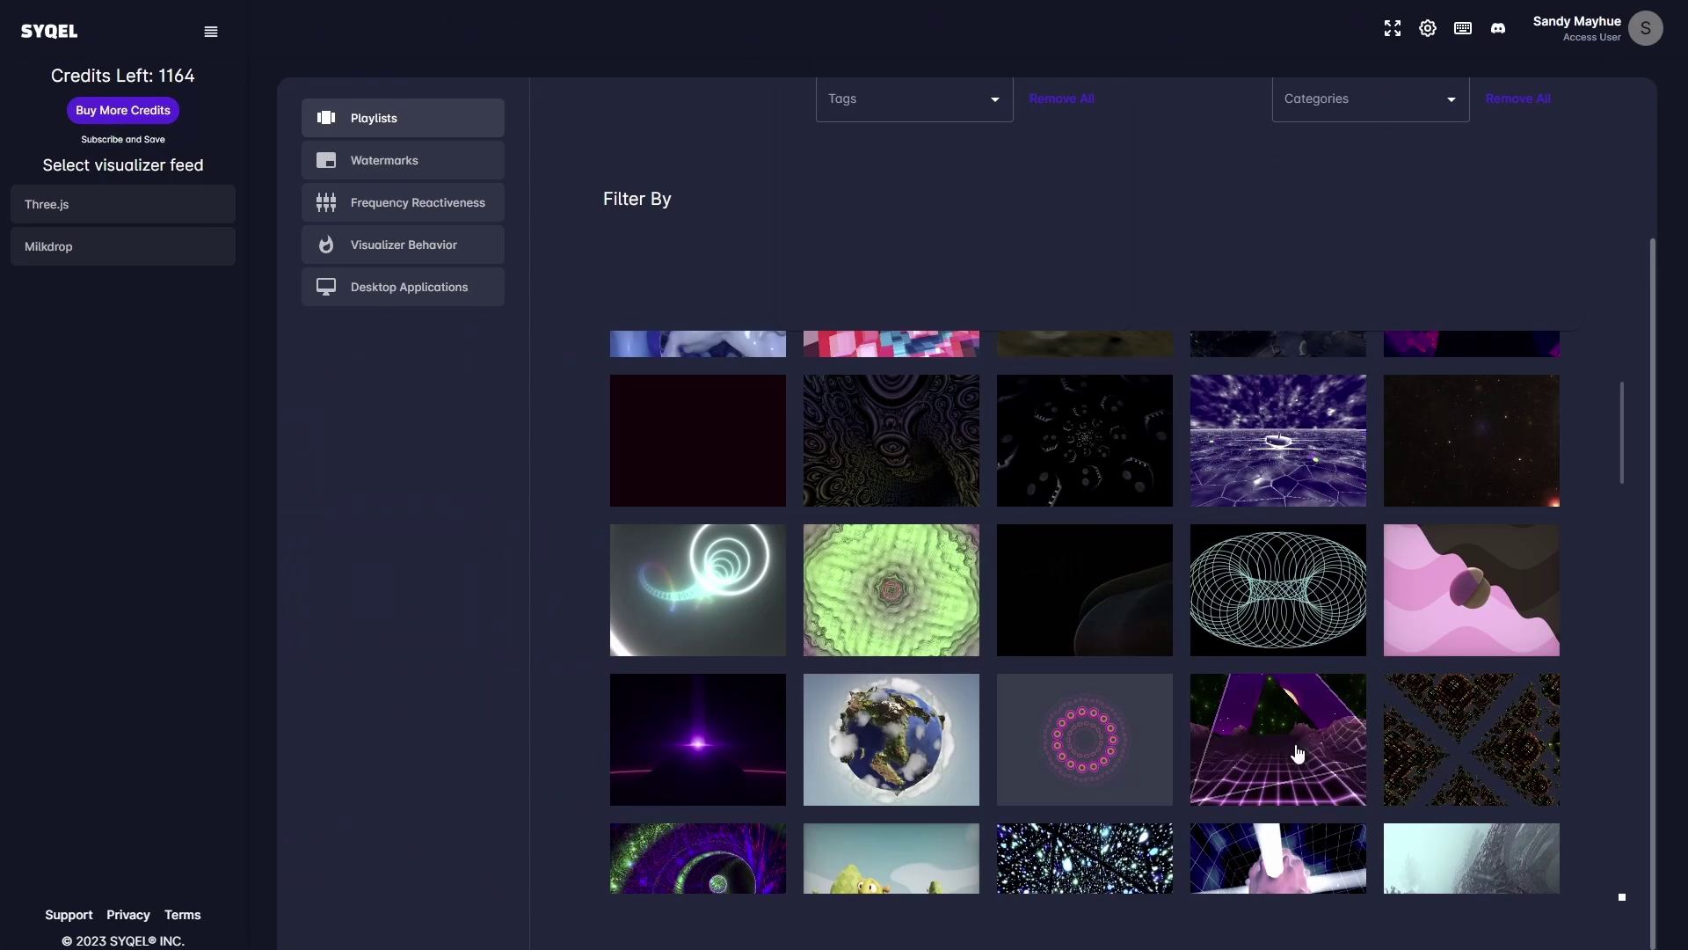
Browse the thumbnails of the available visuals in the playlist settings and preview their movement
scroll(1233, 720, down, 5)
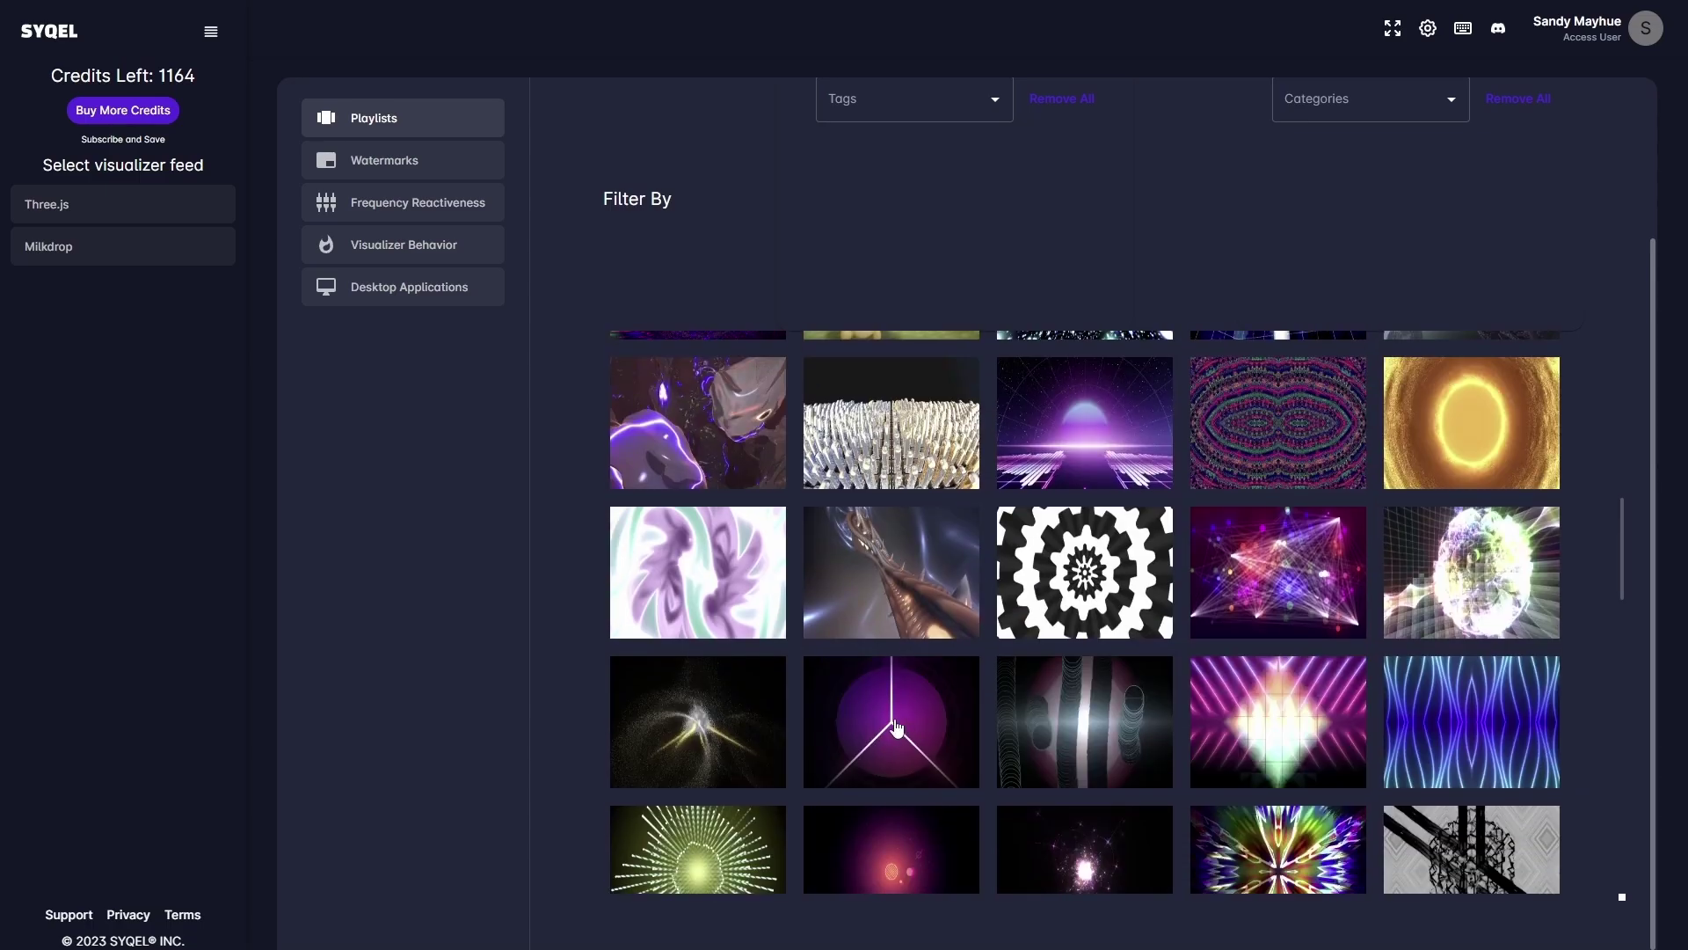
scroll(741, 603, down, 5)
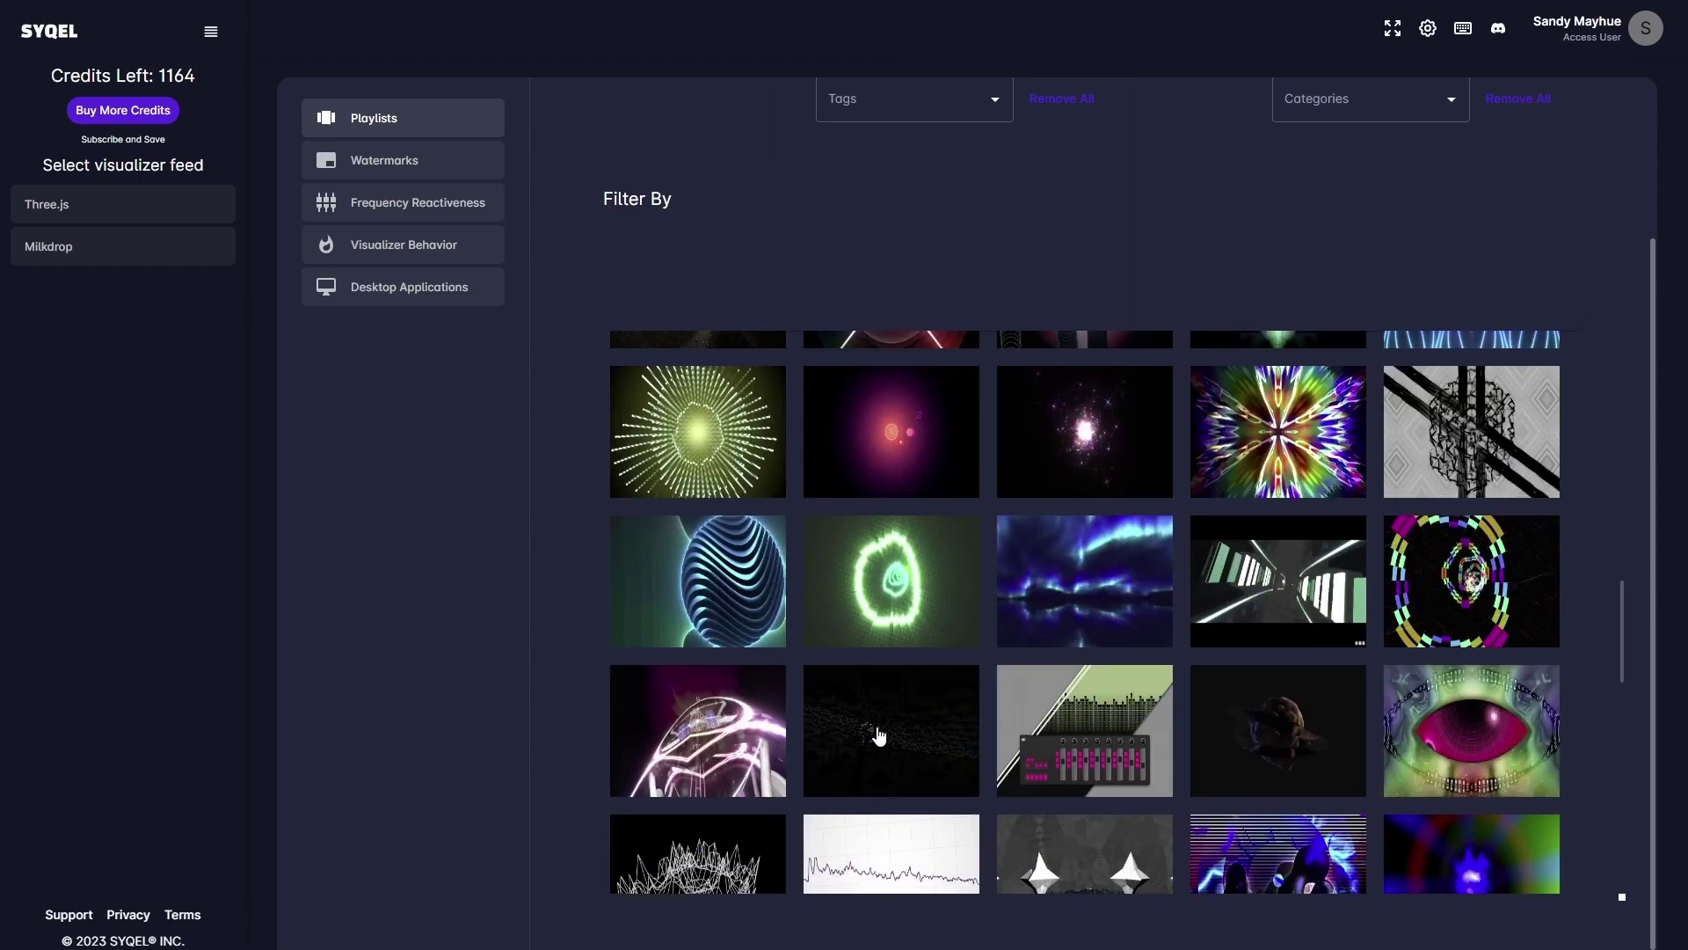
scroll(884, 721, up, 5)
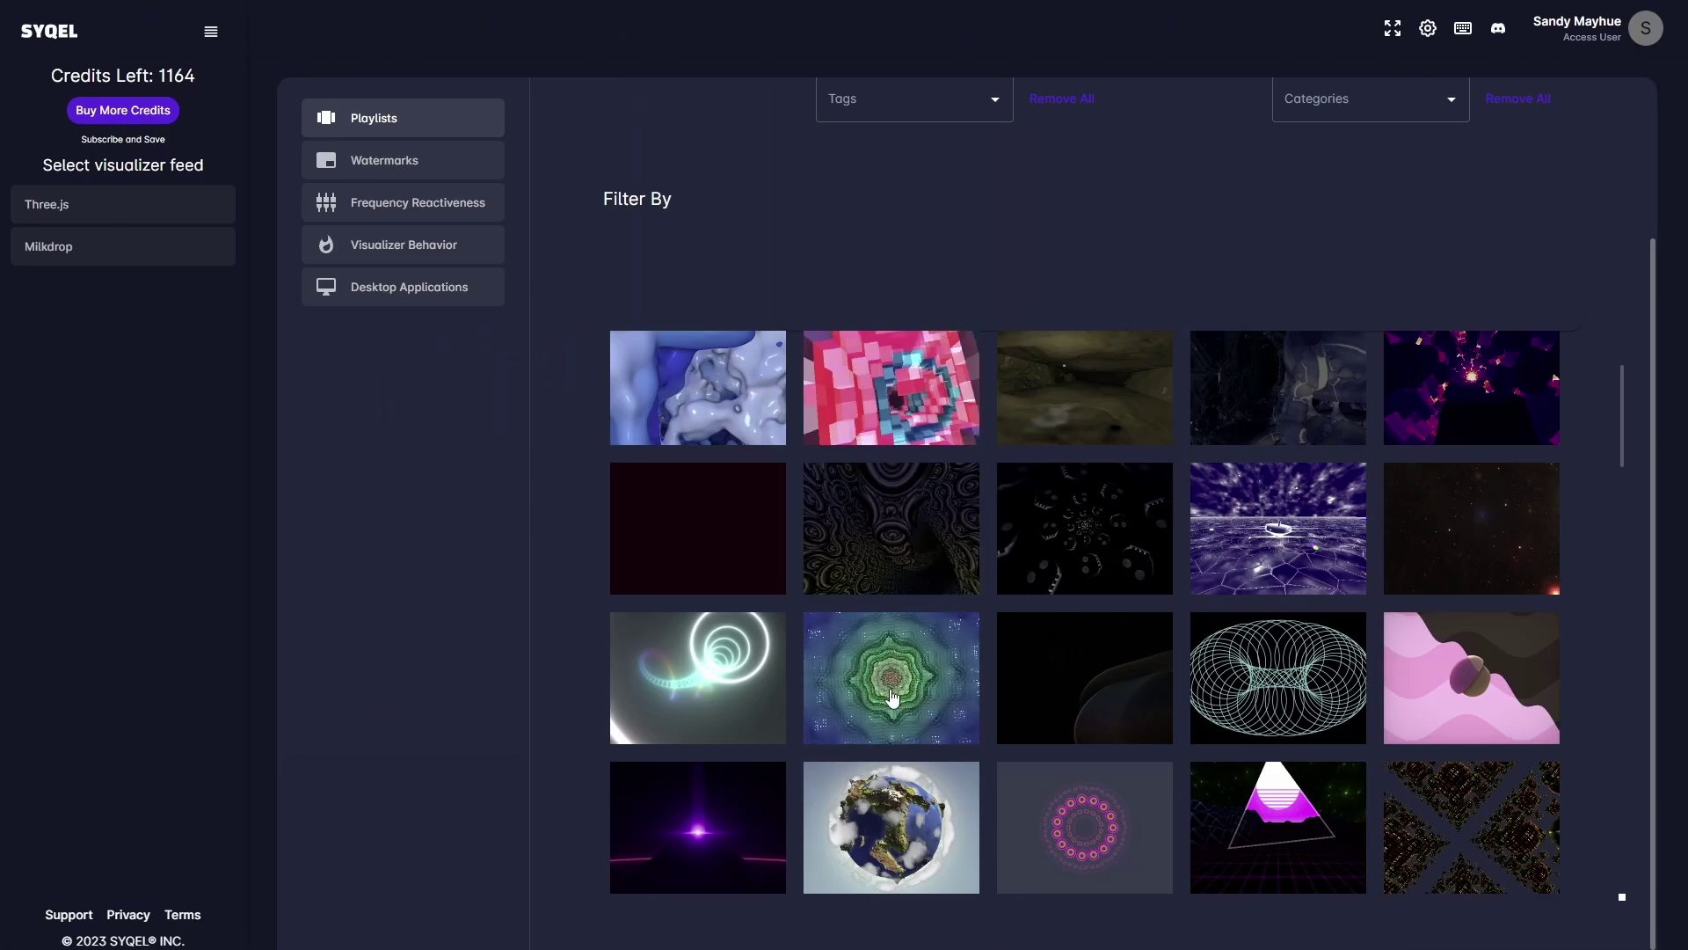
scroll(896, 651, down, 4)
scroll(1099, 789, down, 5)
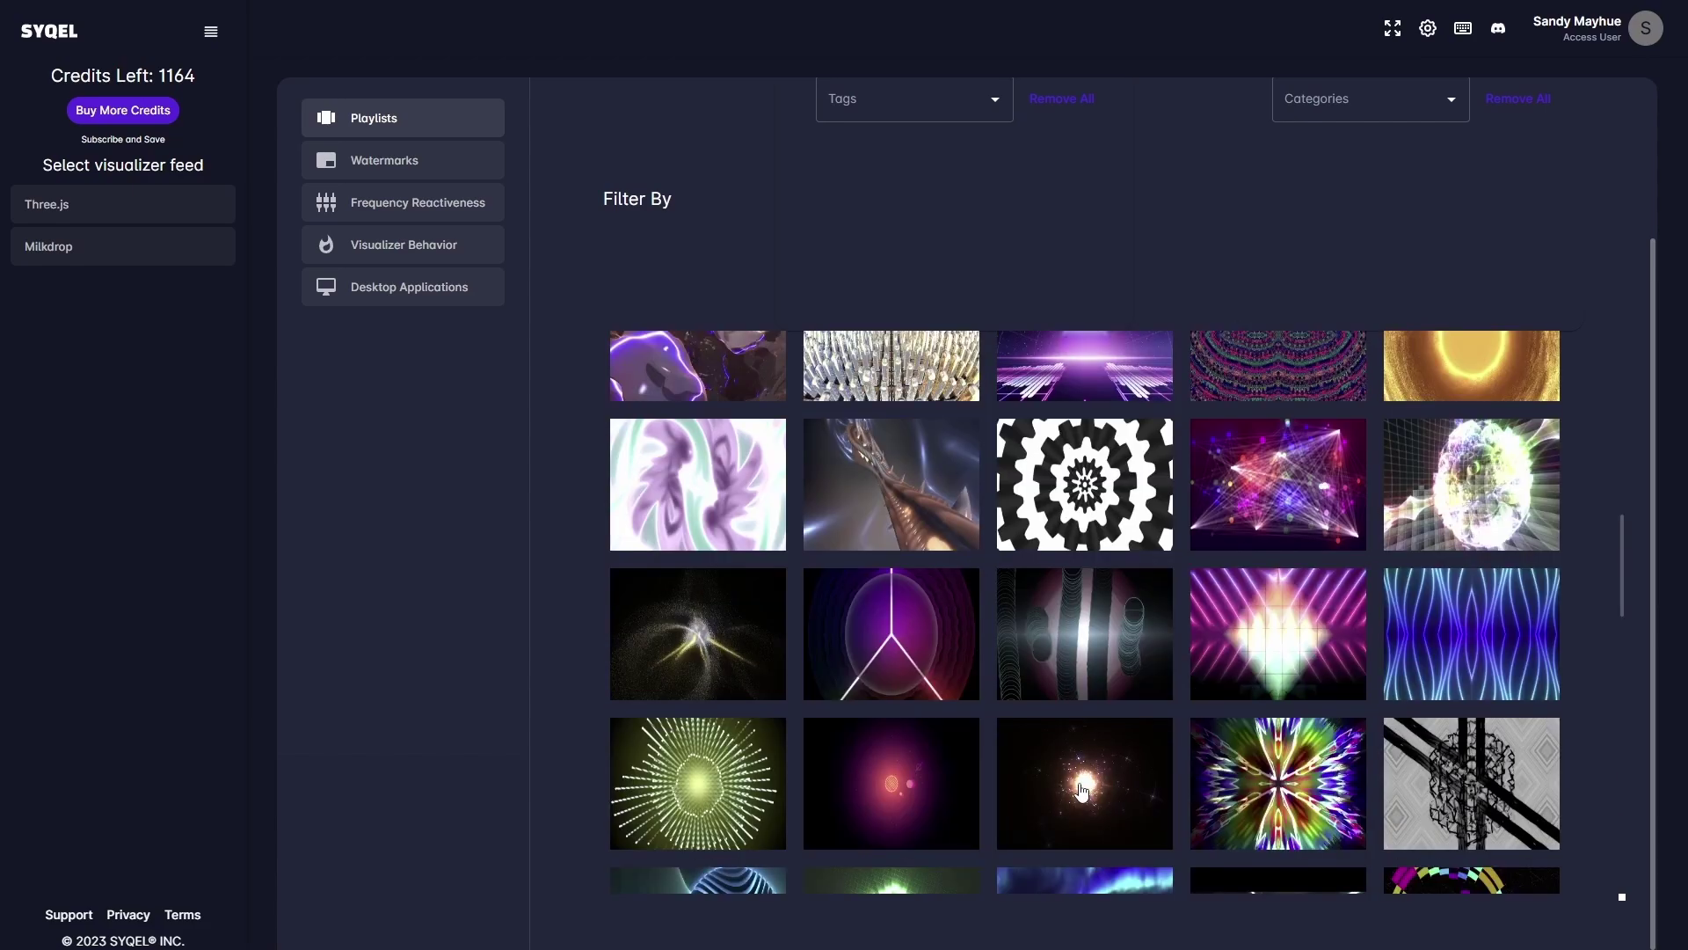
scroll(735, 321, up, 2)
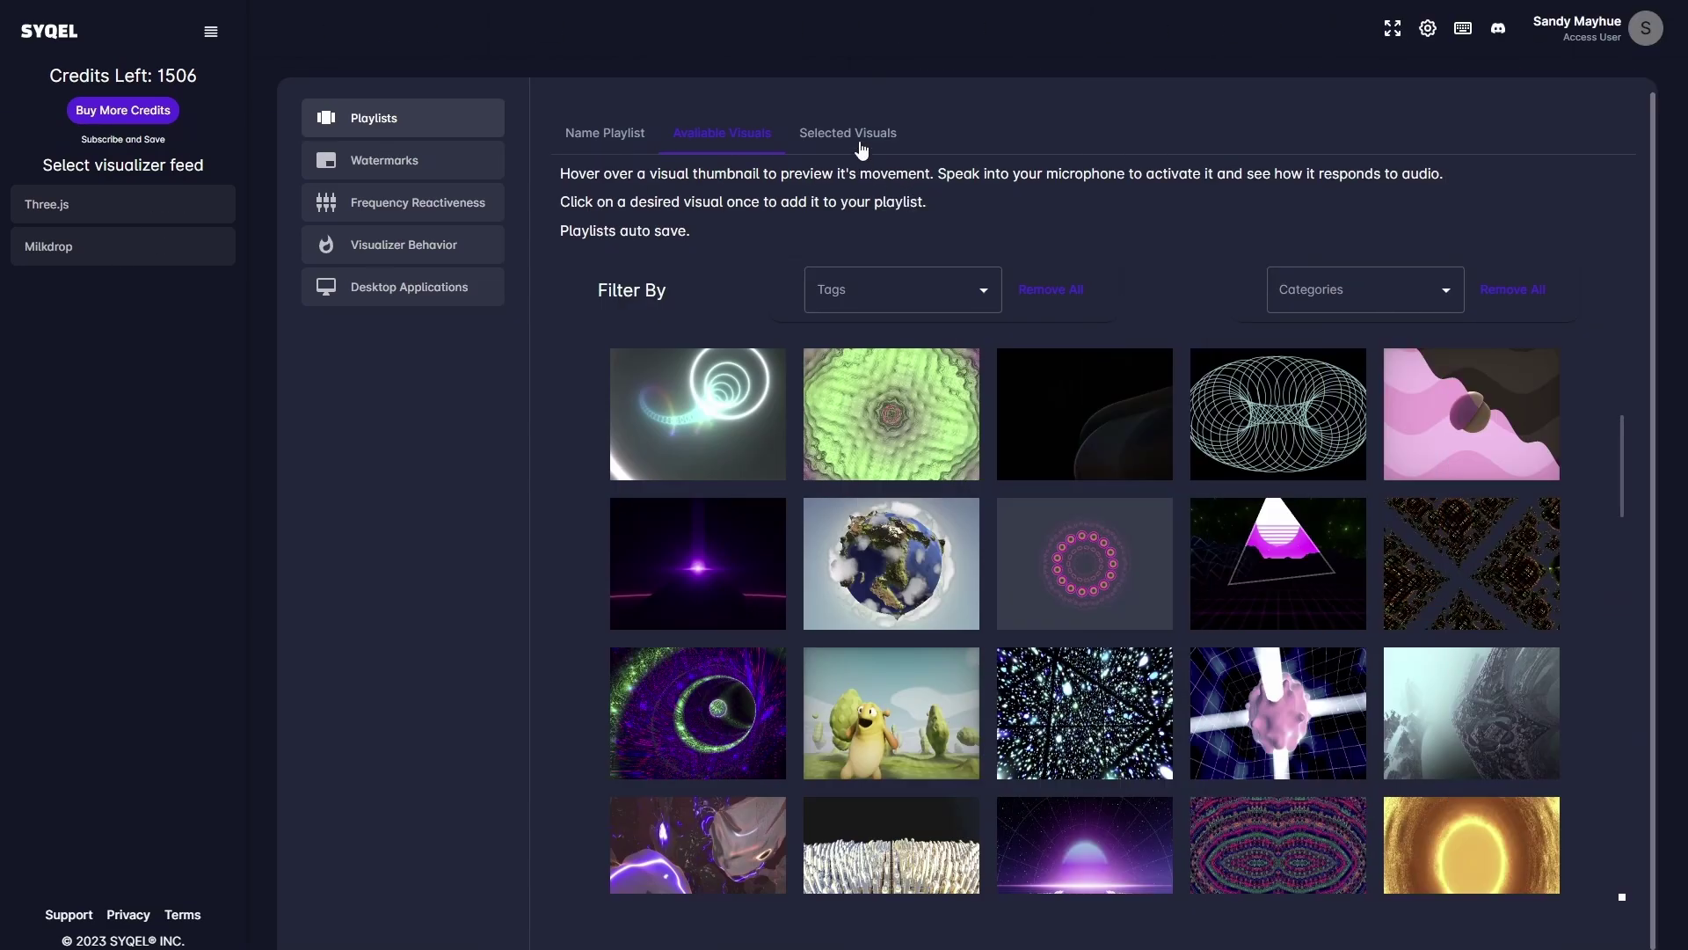
In the playlist's selected visuals, swap the first with the second and the third with the fourth, and remove the white wireframe visual
click(851, 133)
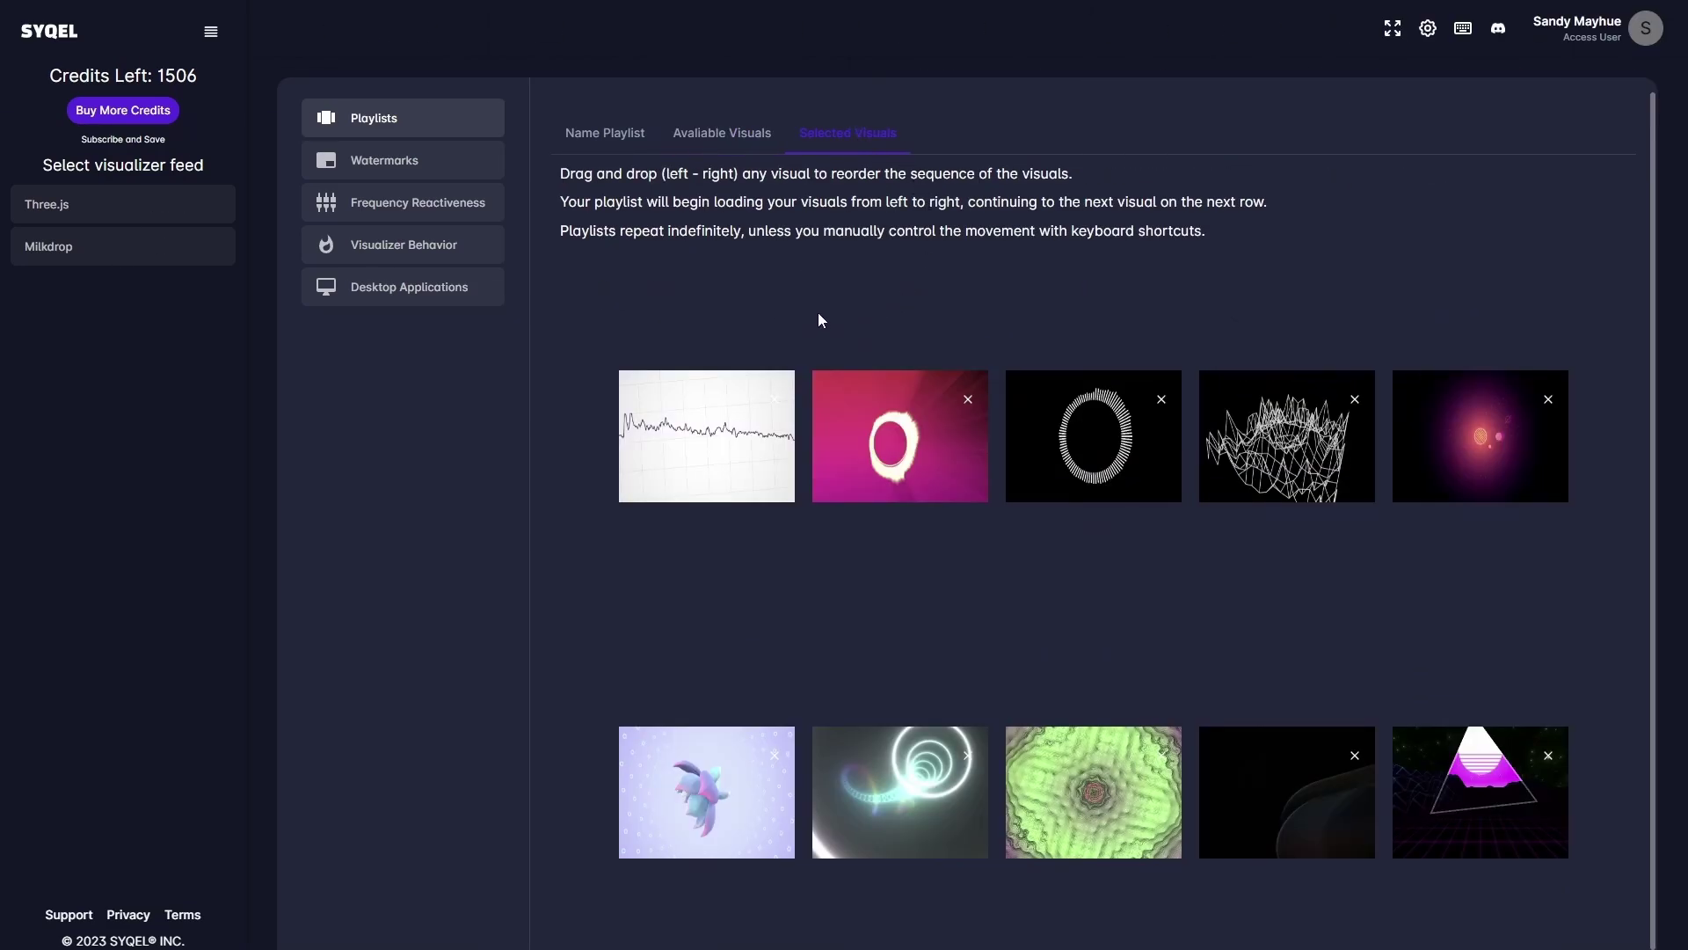
drag(714, 435, 905, 448)
drag(1042, 451, 1201, 447)
click(1161, 400)
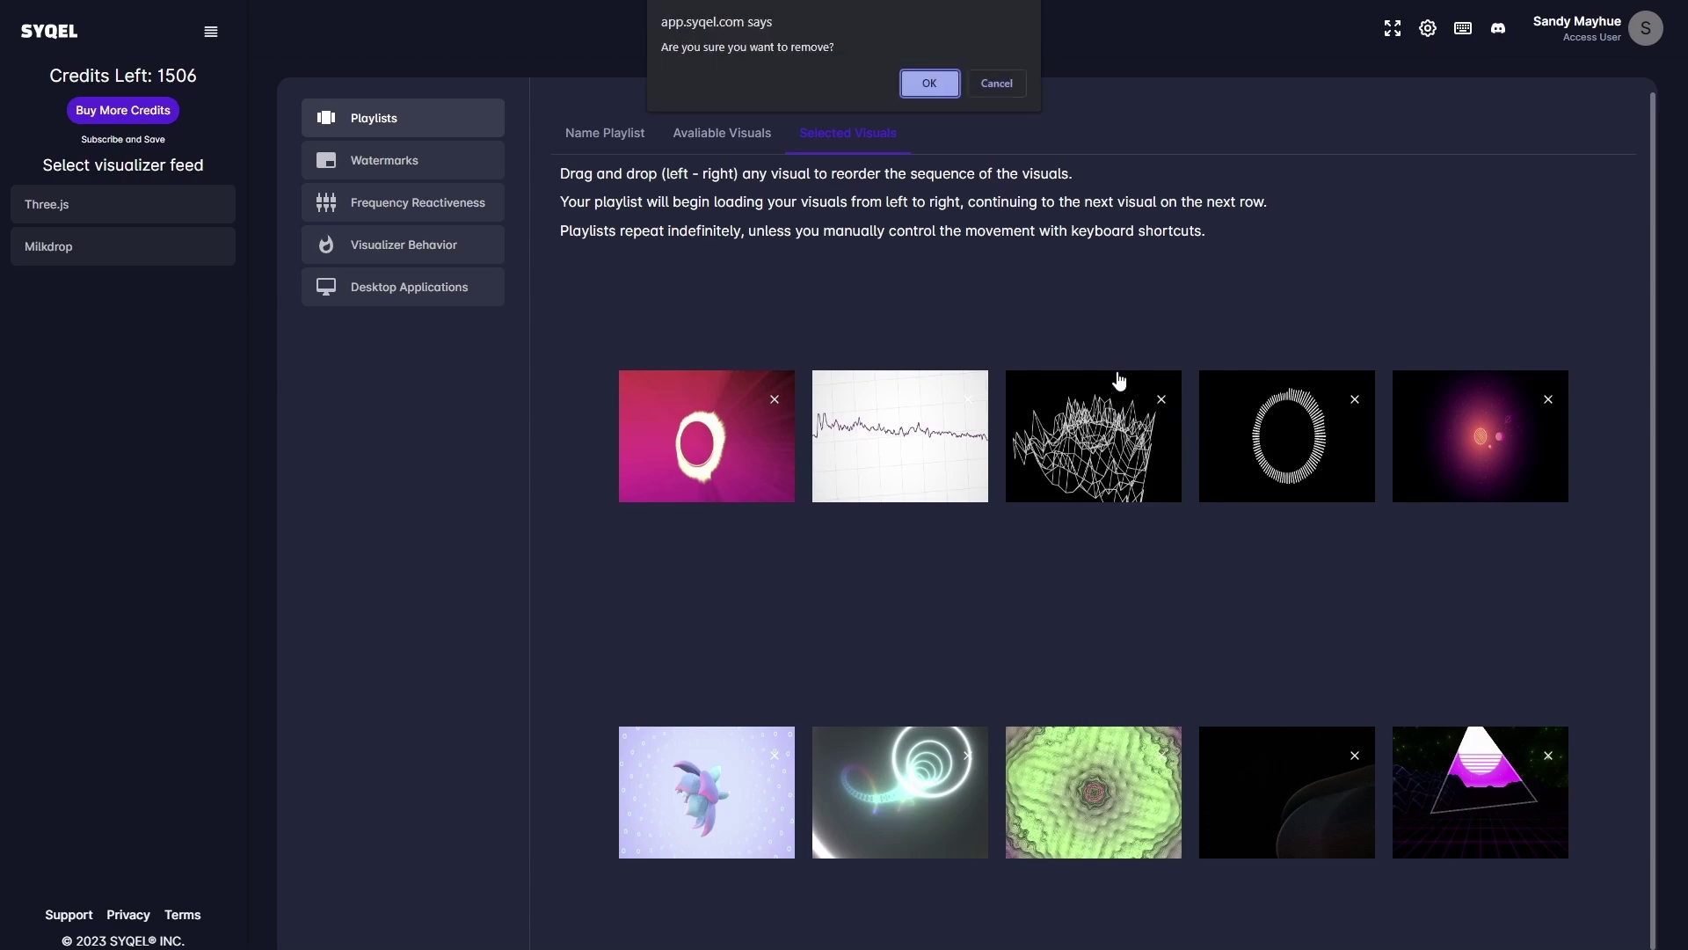
click(932, 86)
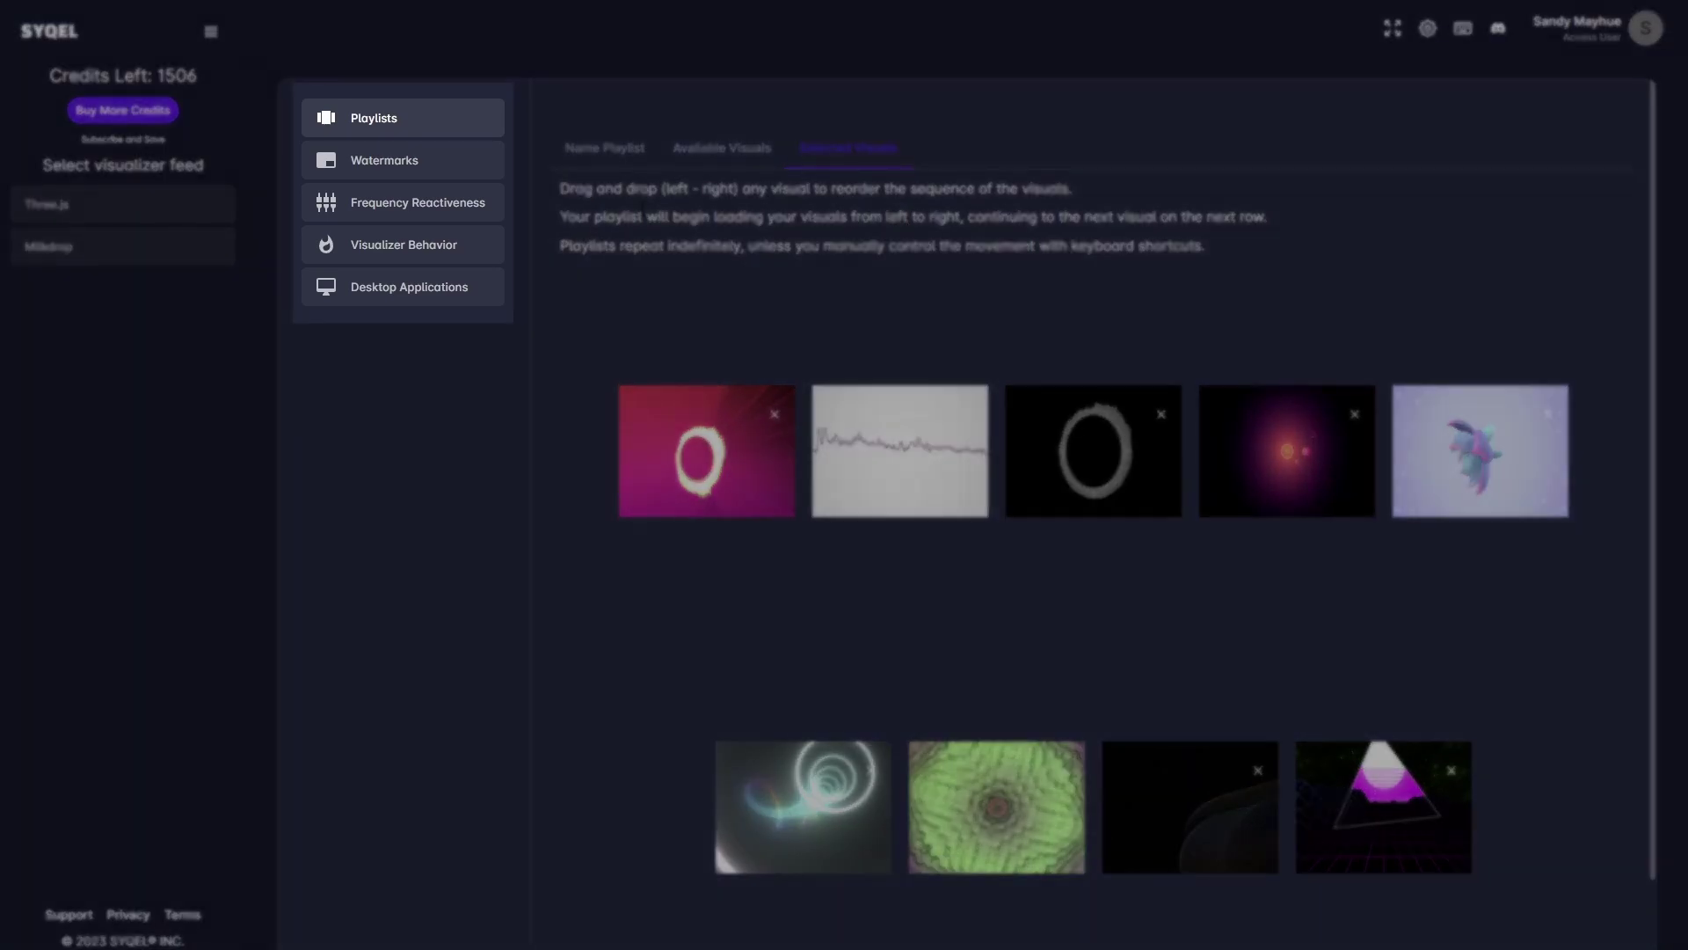
Add logo images to the watermark uploads
click(445, 158)
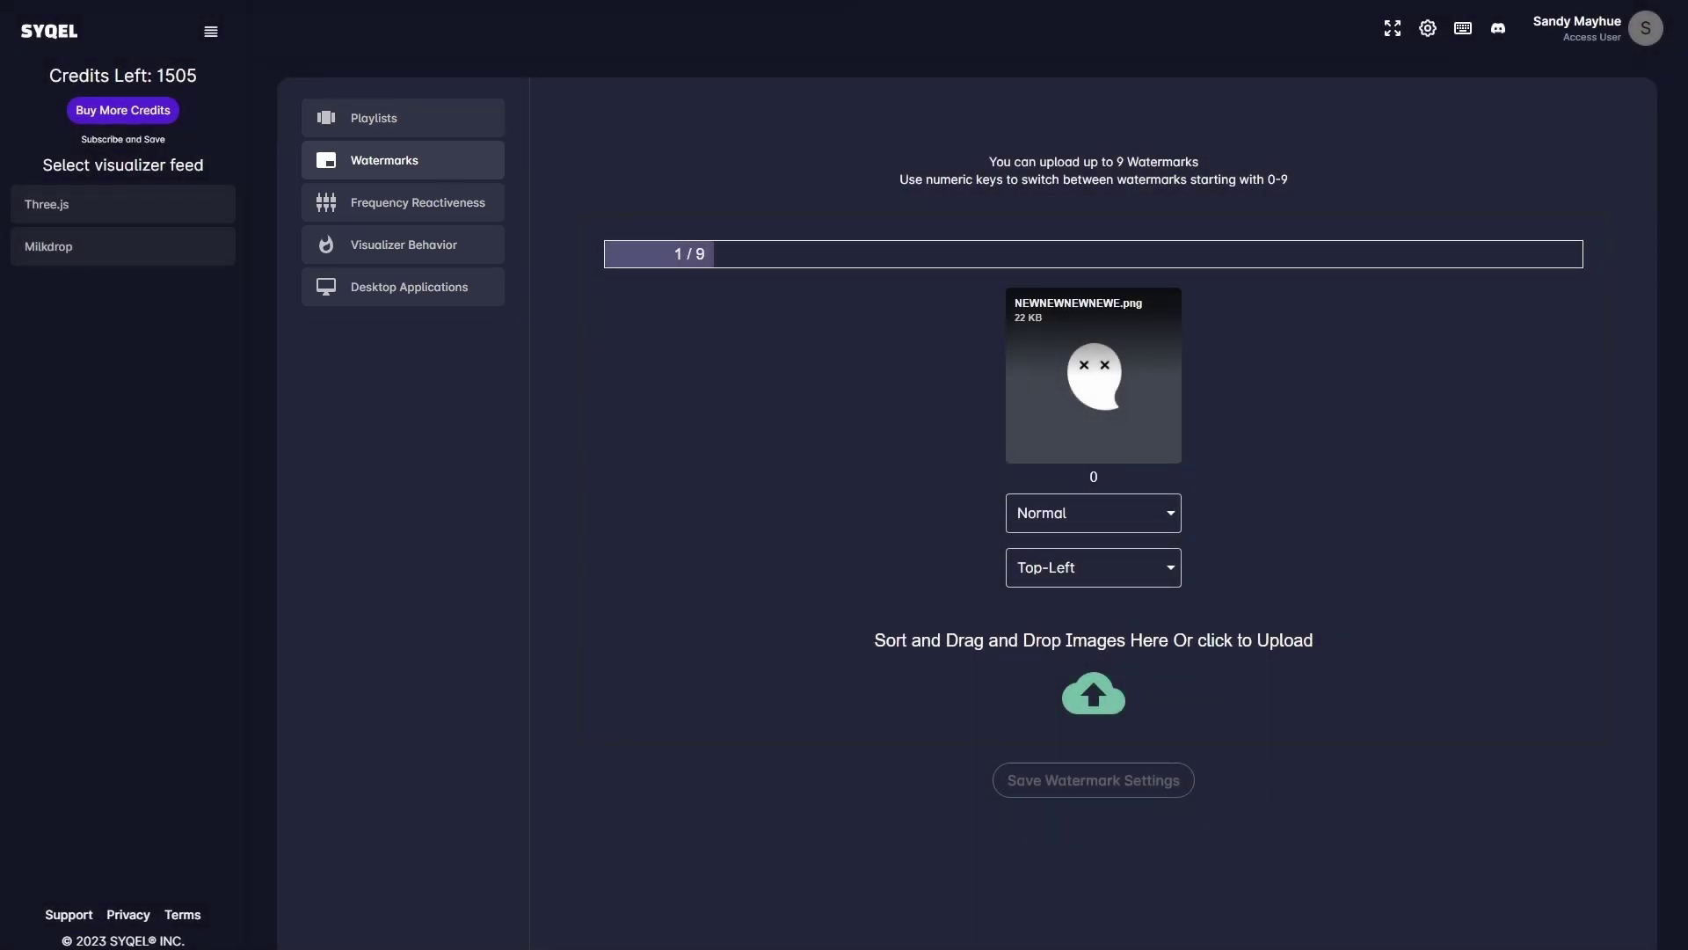
drag(855, 377, 1093, 642)
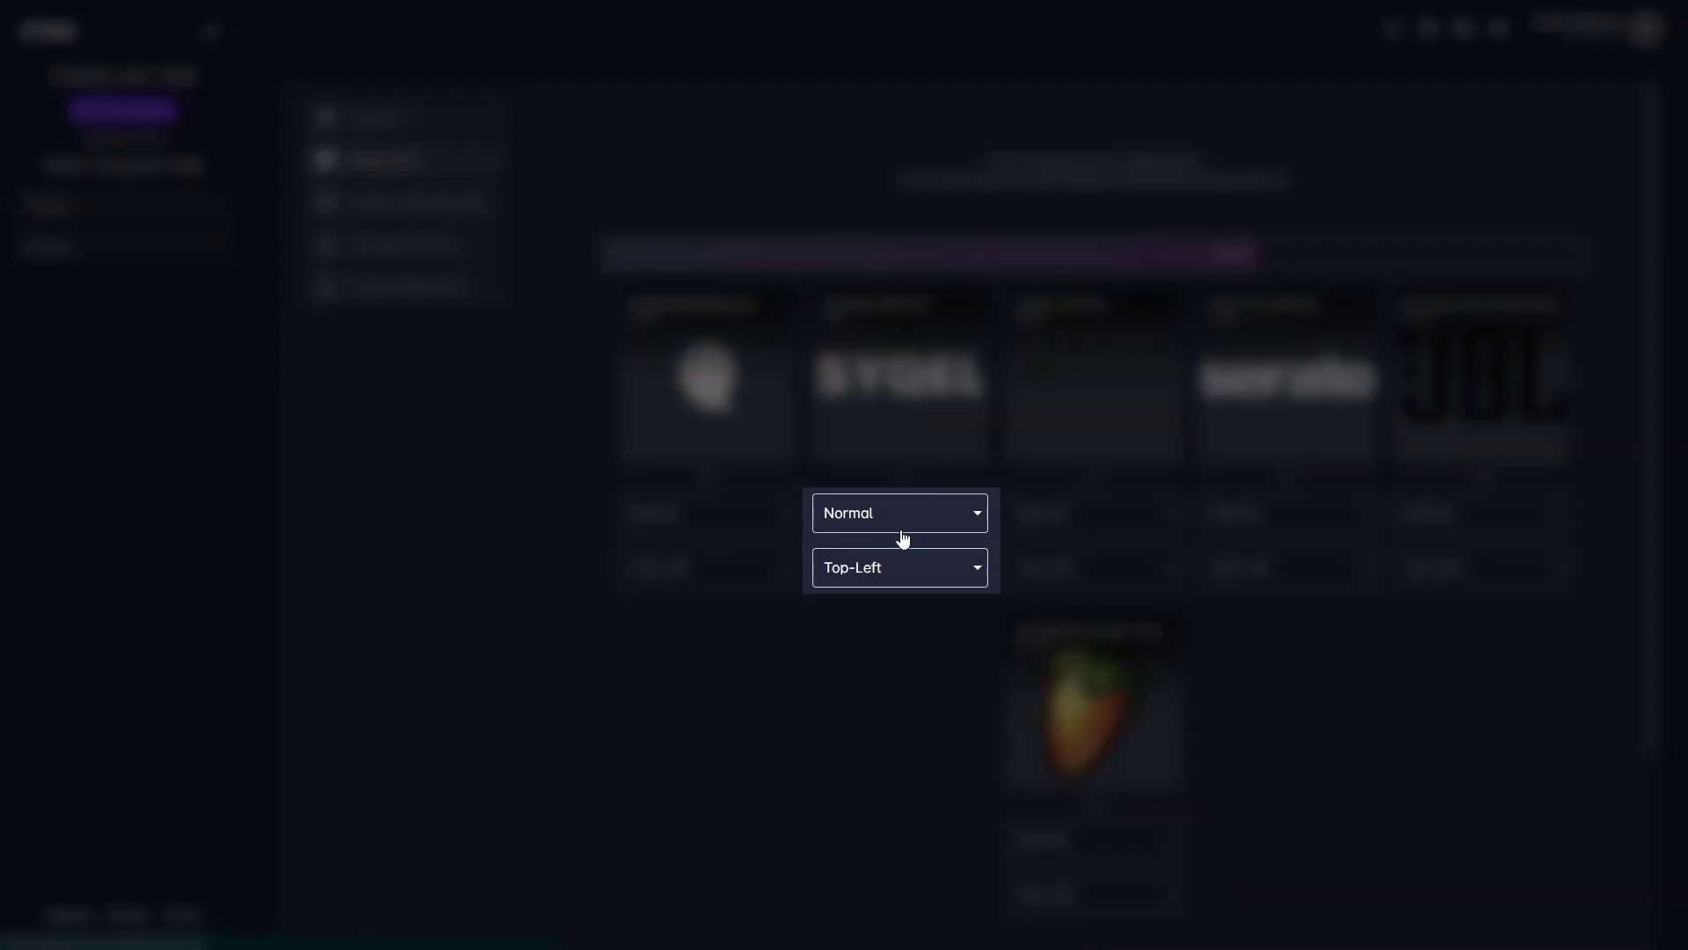
Set the SYQEL logo watermark to Medium size and Top-Center position, and save the watermark settings
click(903, 532)
click(900, 581)
click(893, 572)
click(905, 614)
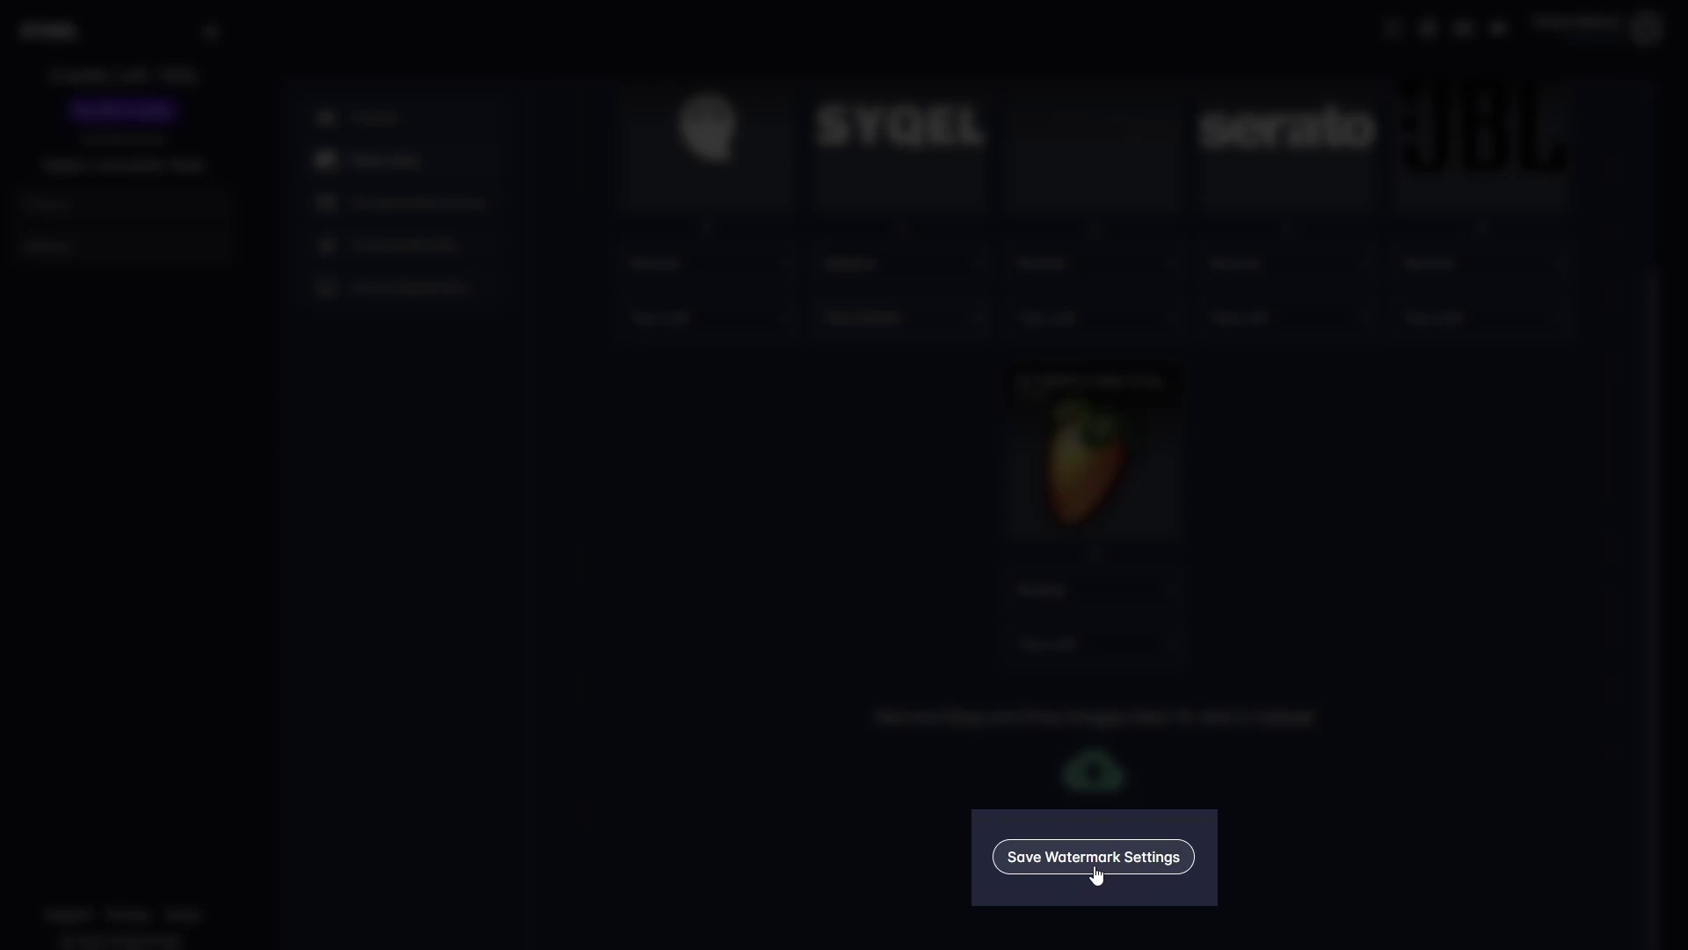
click(1094, 869)
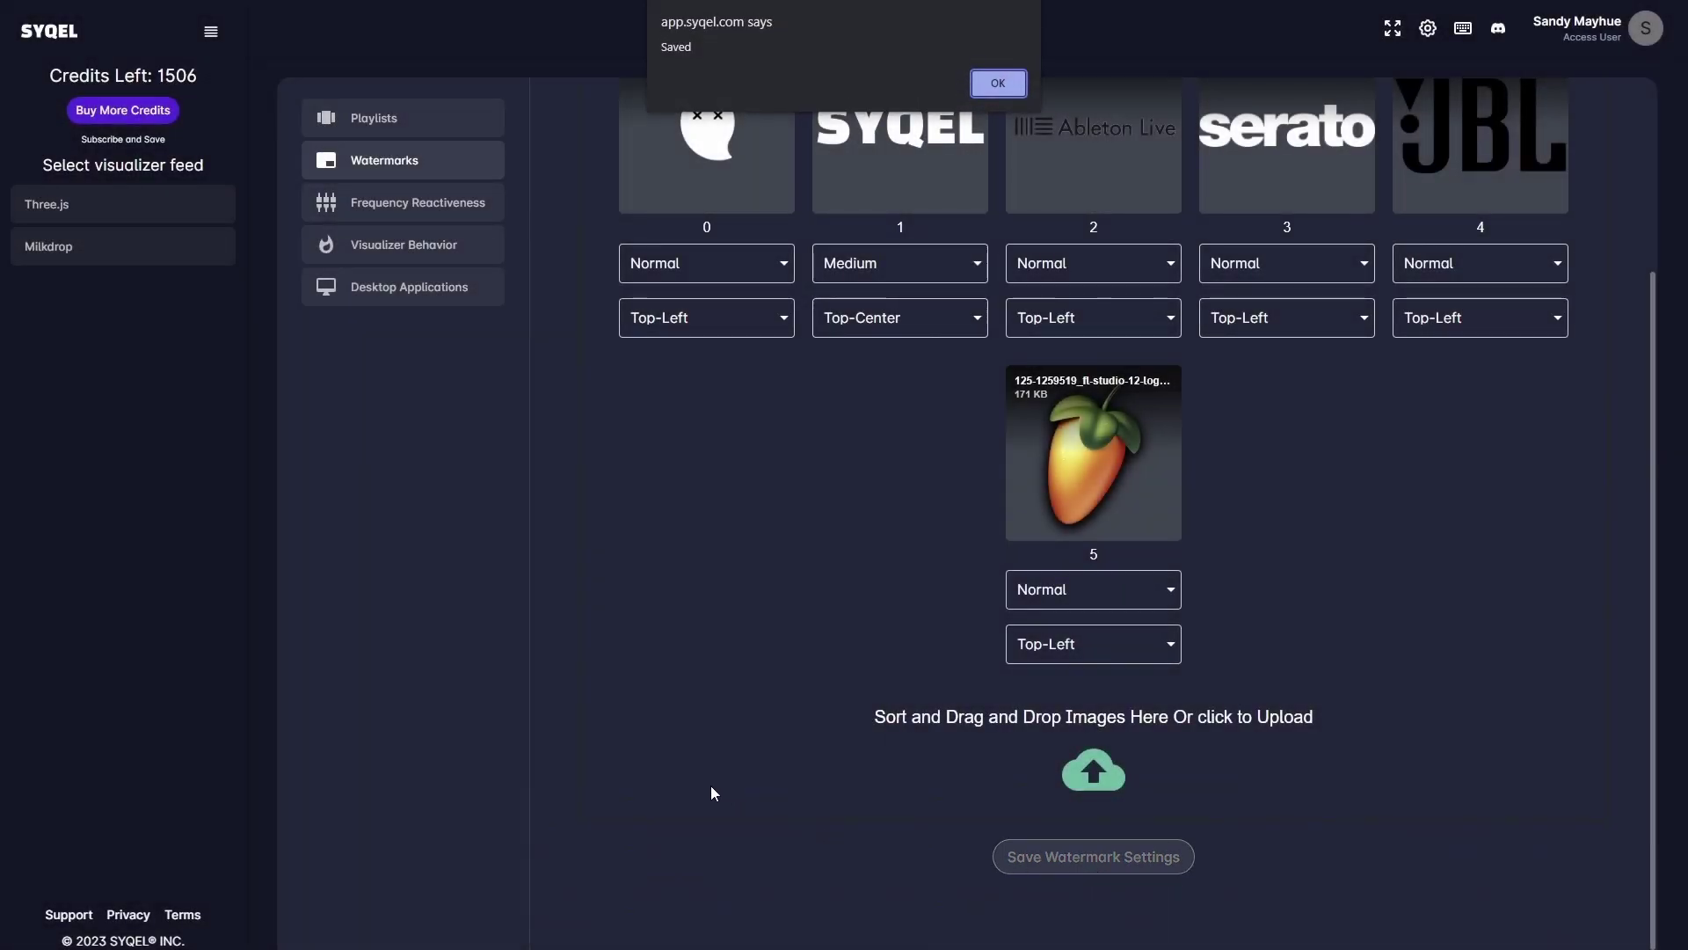
click(999, 83)
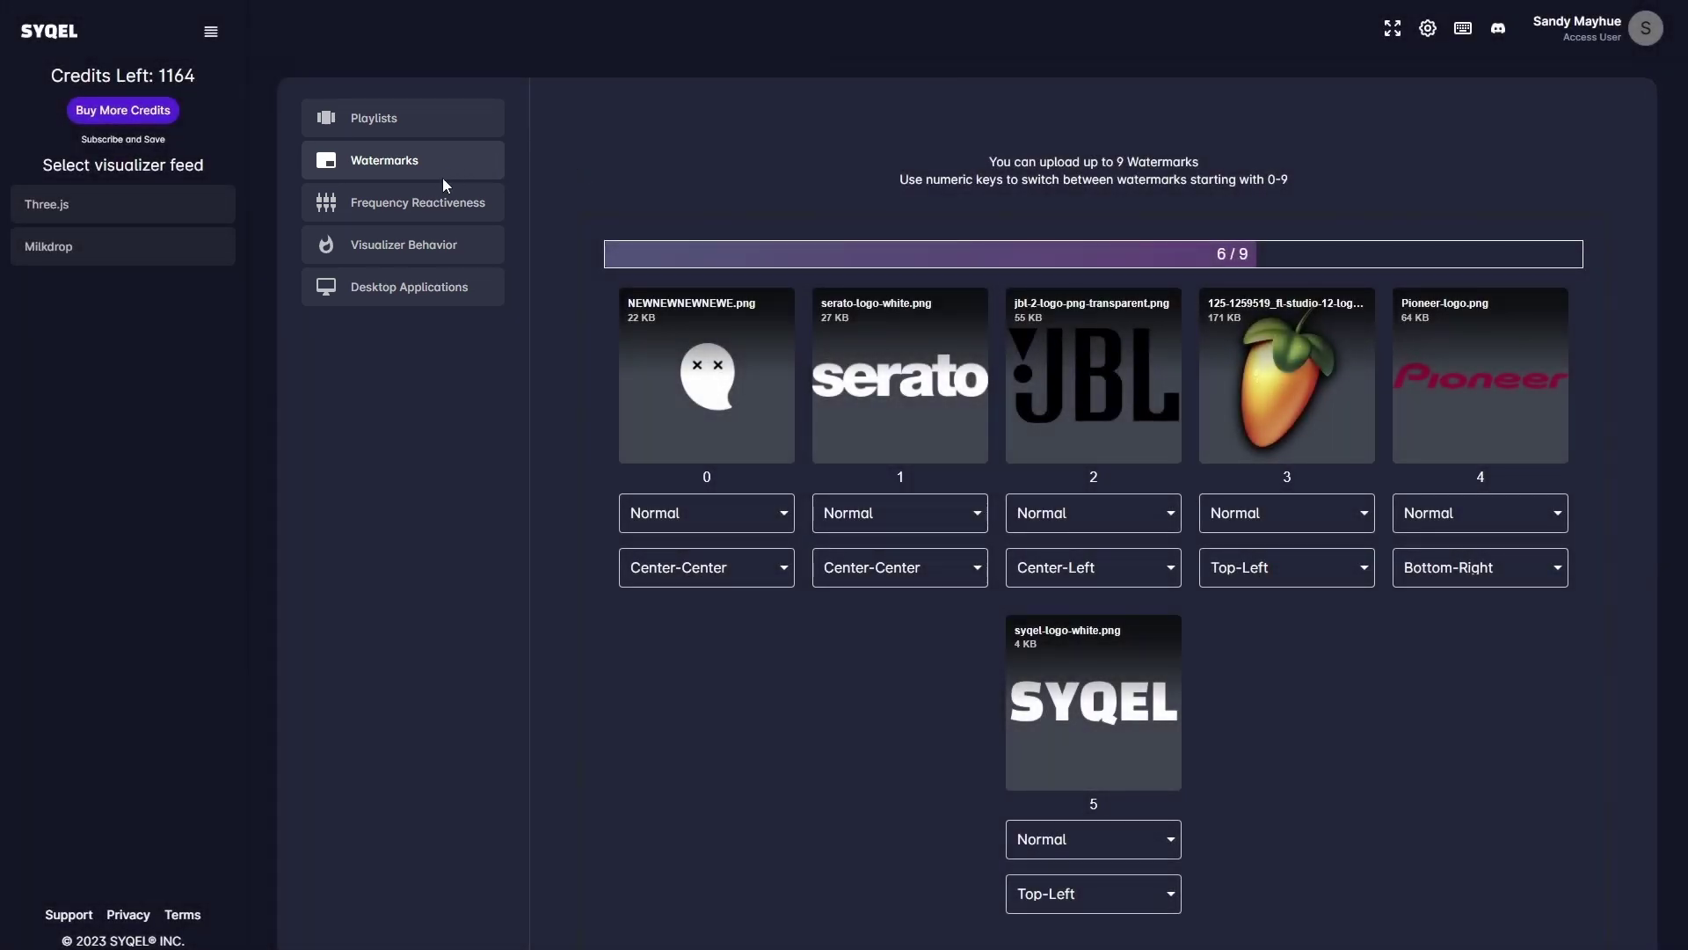
In the frequency reactiveness settings, set Low Gain to -10, Mid Gain to -10 and High Gain to 10
click(447, 210)
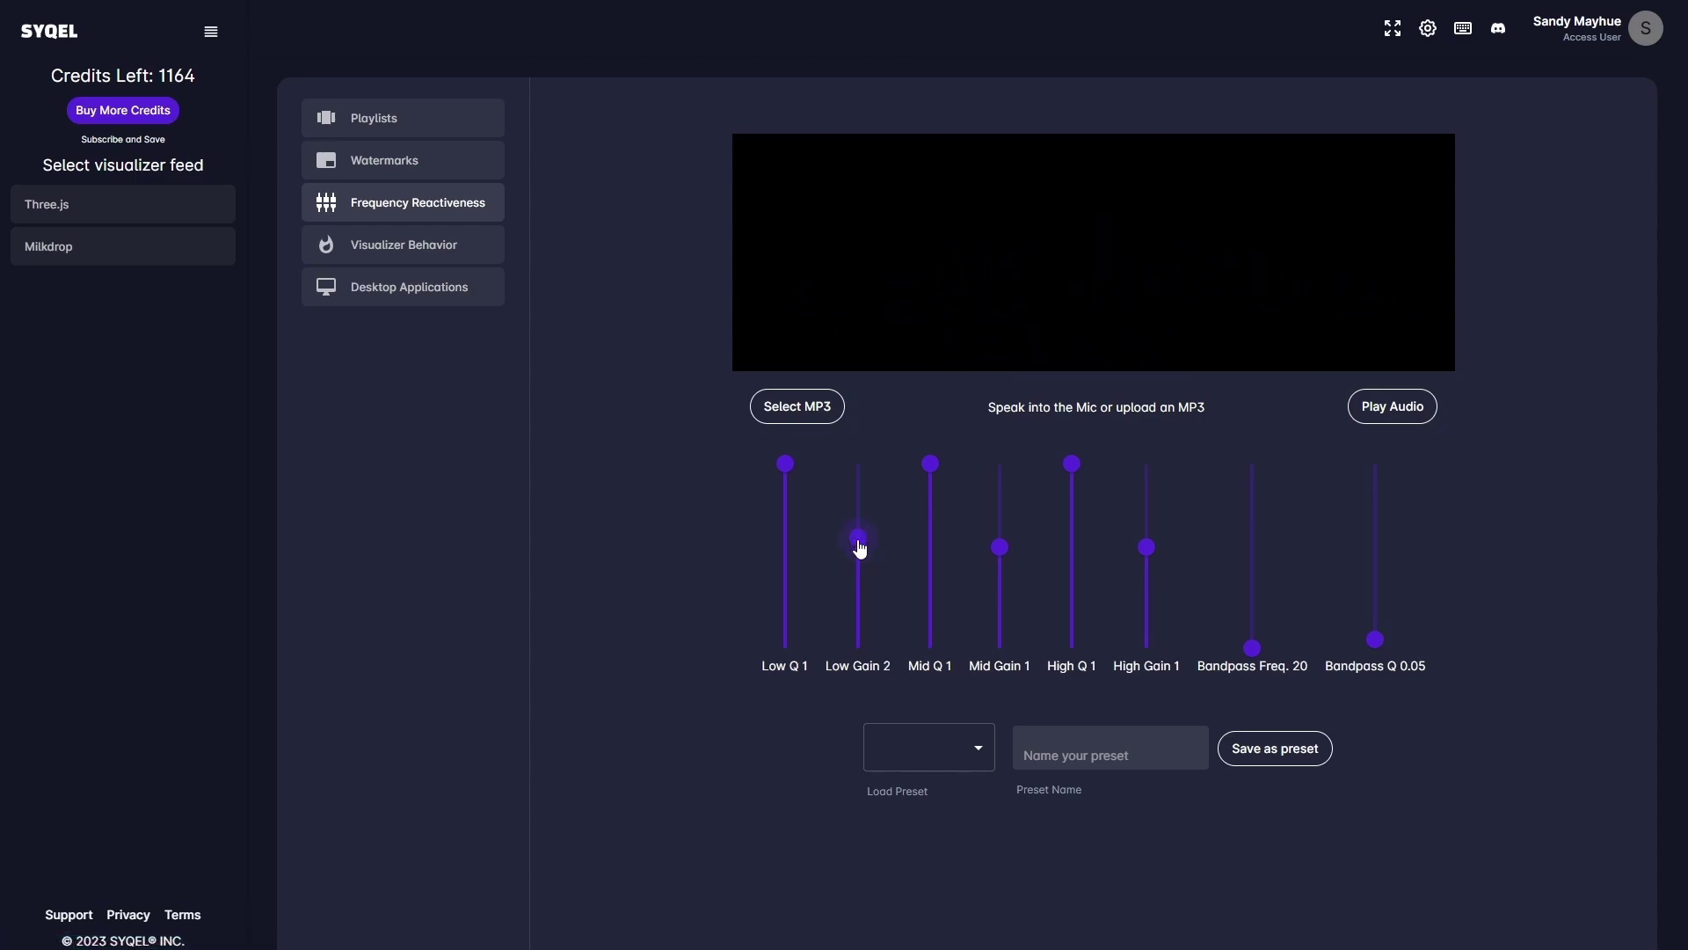
drag(860, 570, 860, 649)
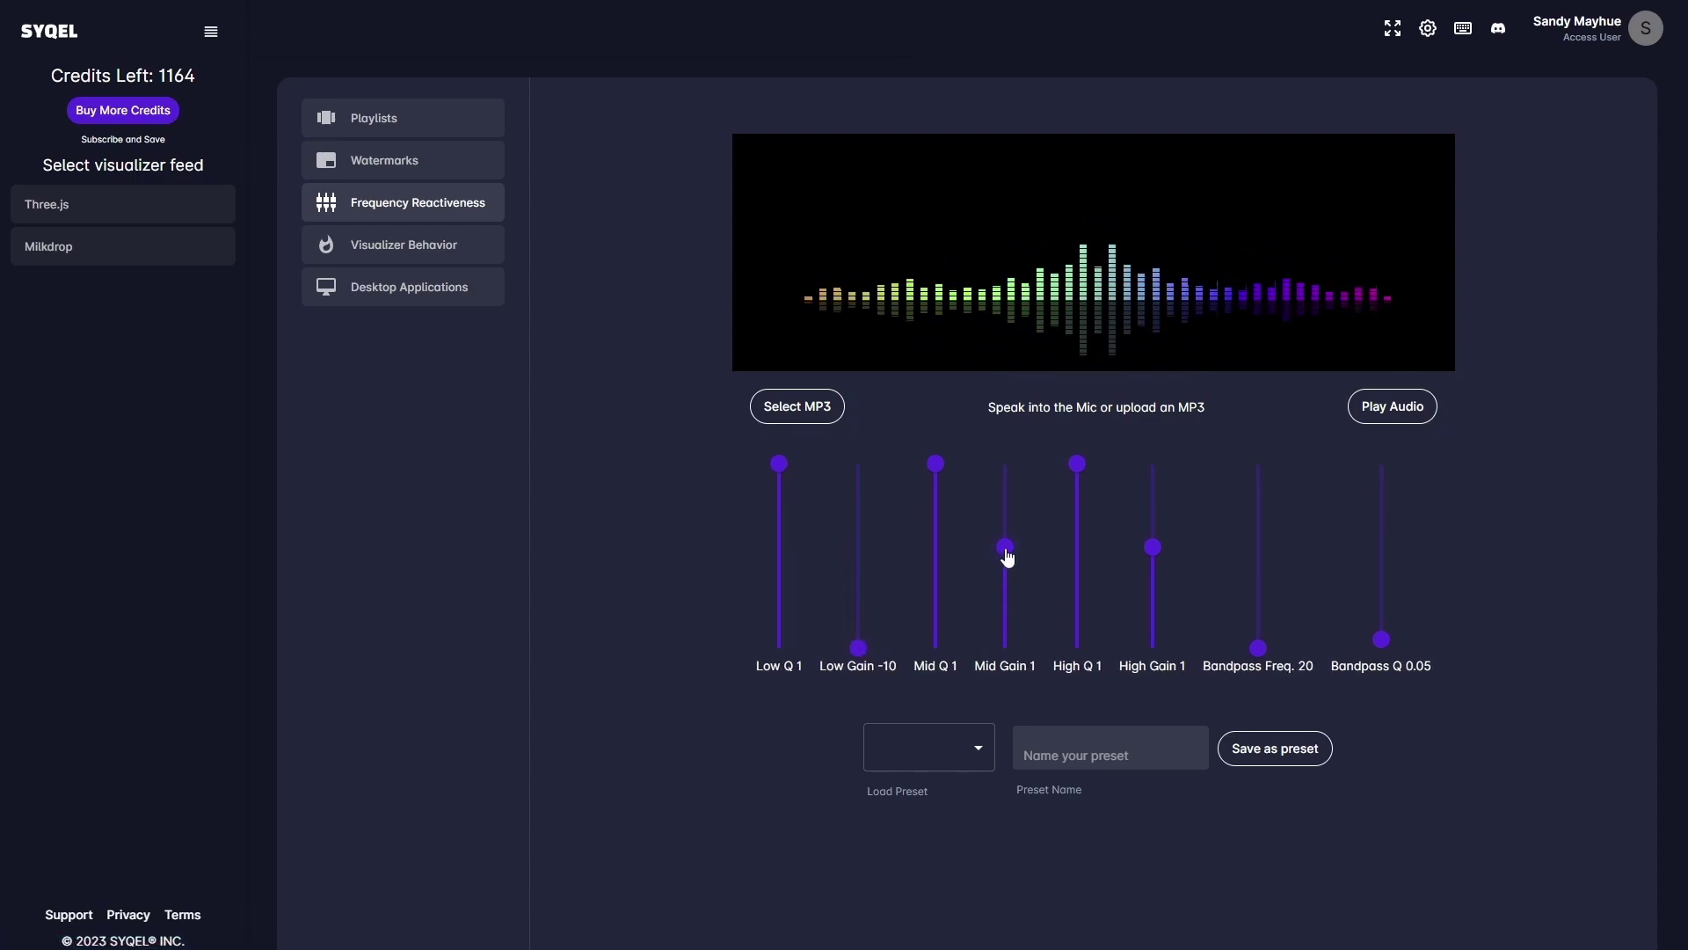
drag(1006, 554, 1006, 690)
drag(1218, 544, 1225, 467)
Play the audio file Unreleased Demos Vol. 4 Full.wav to preview the frequency reactiveness, and stop the playback
click(1393, 413)
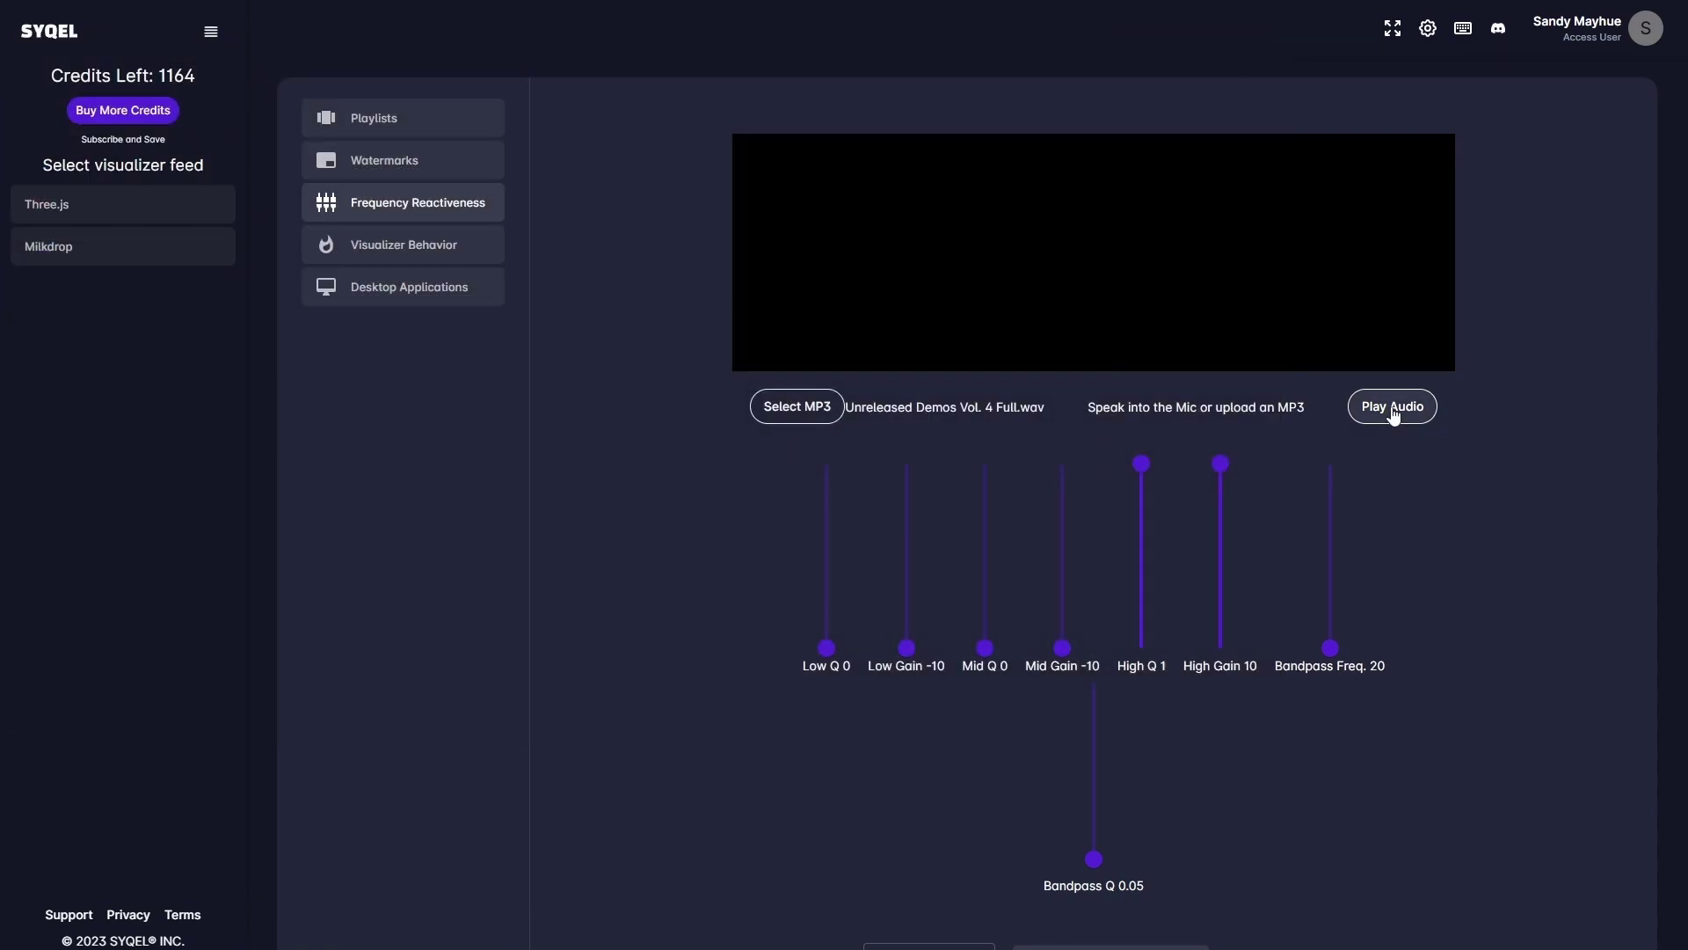
click(1394, 409)
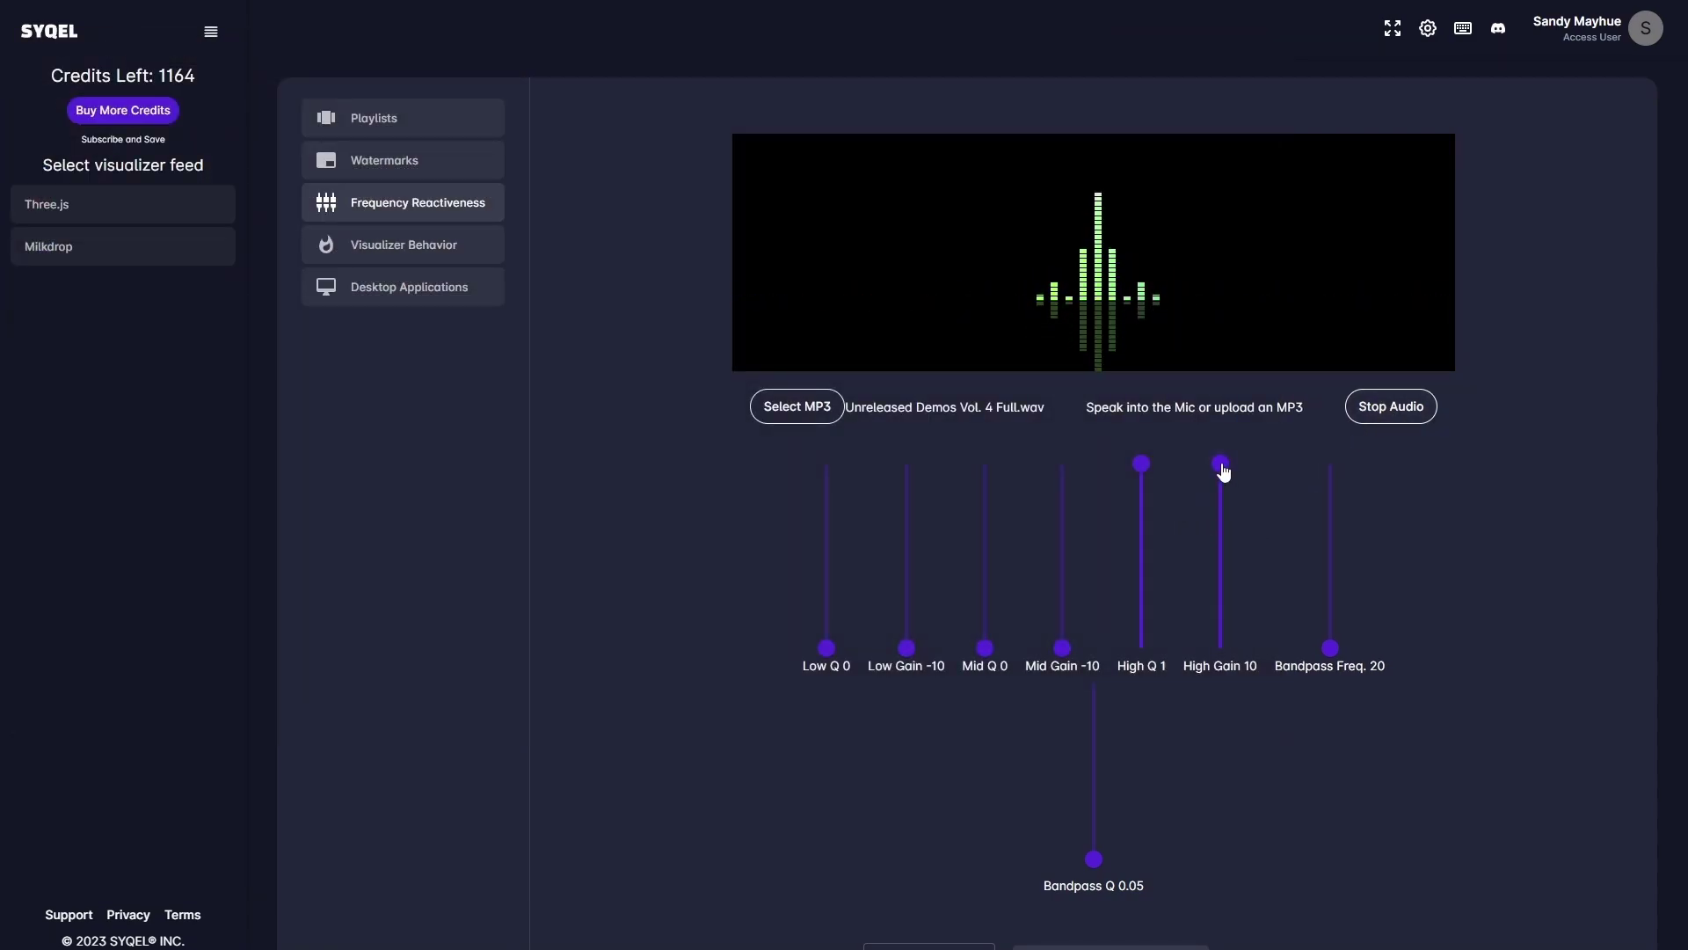
mouse_move(1222, 464)
mouse_down()
mouse_move(1220, 649)
mouse_move(1191, 456)
mouse_up()
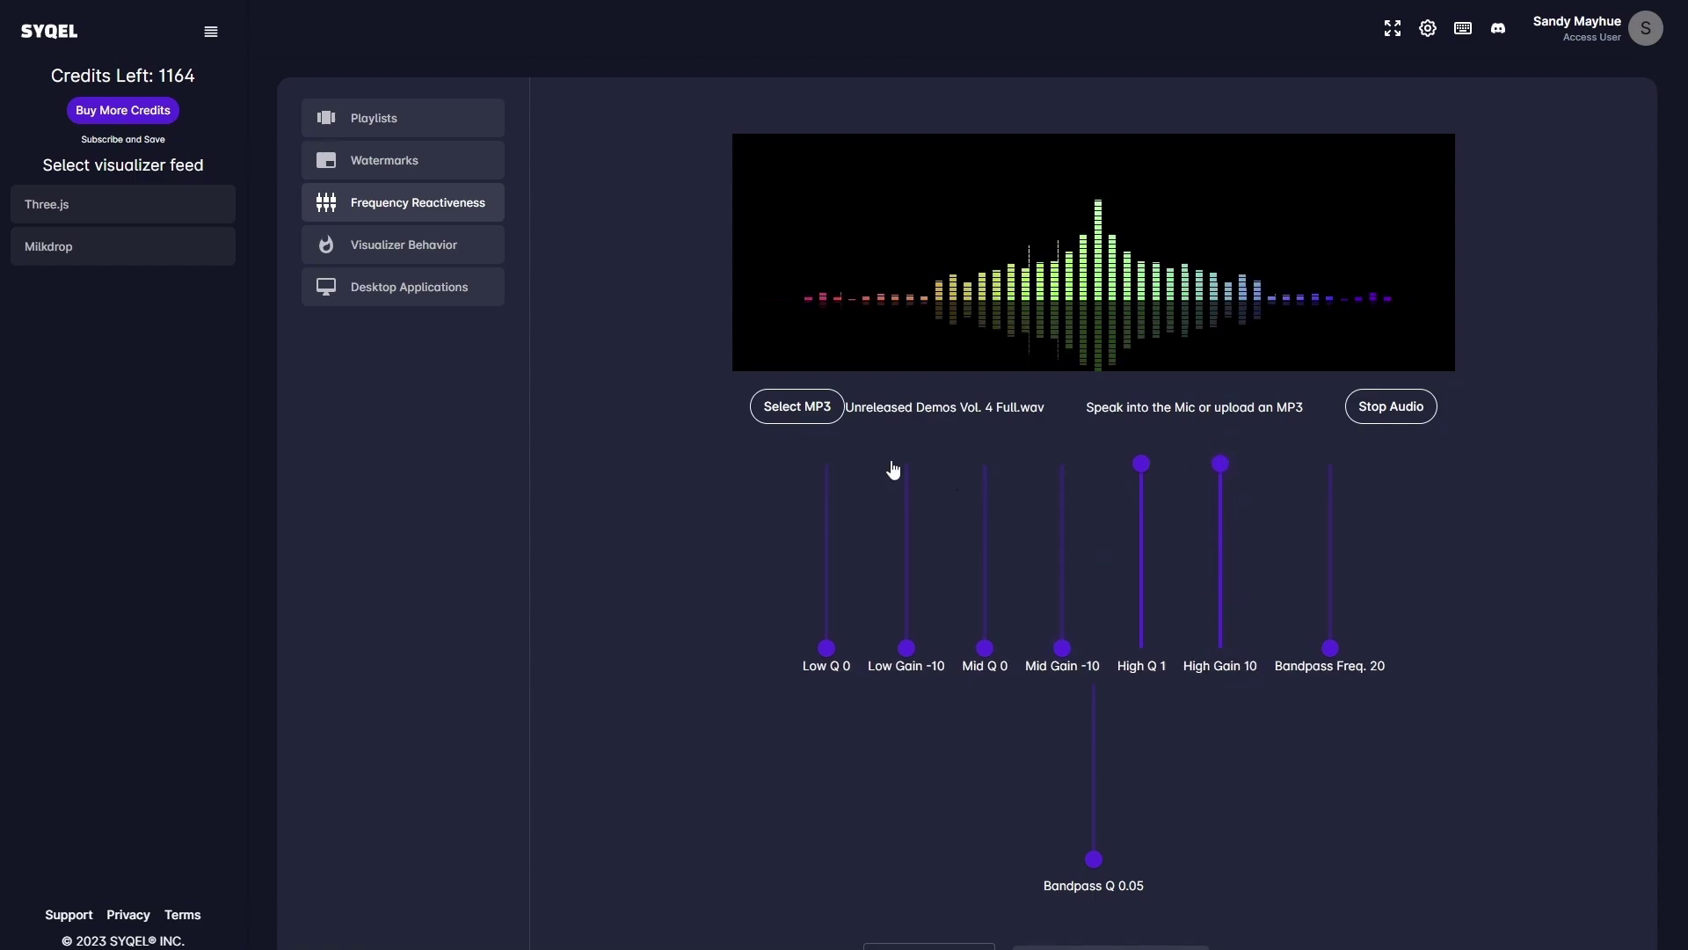
click(1403, 419)
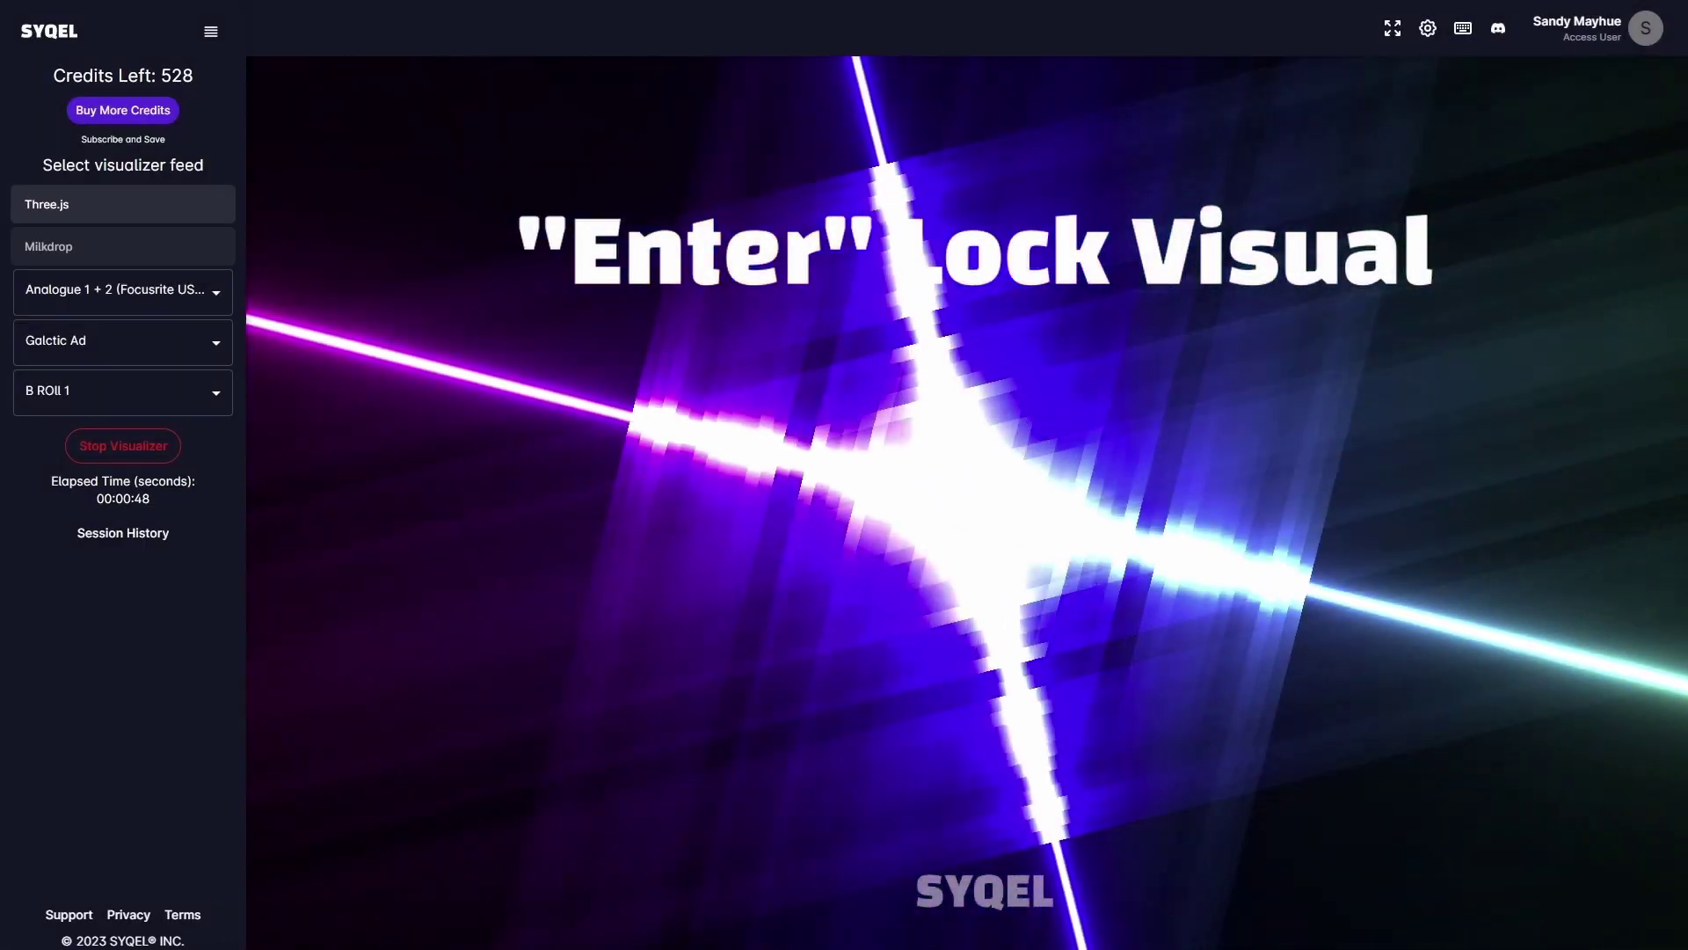
Advance the running visualizer to the next visual in the playlist
key(space)
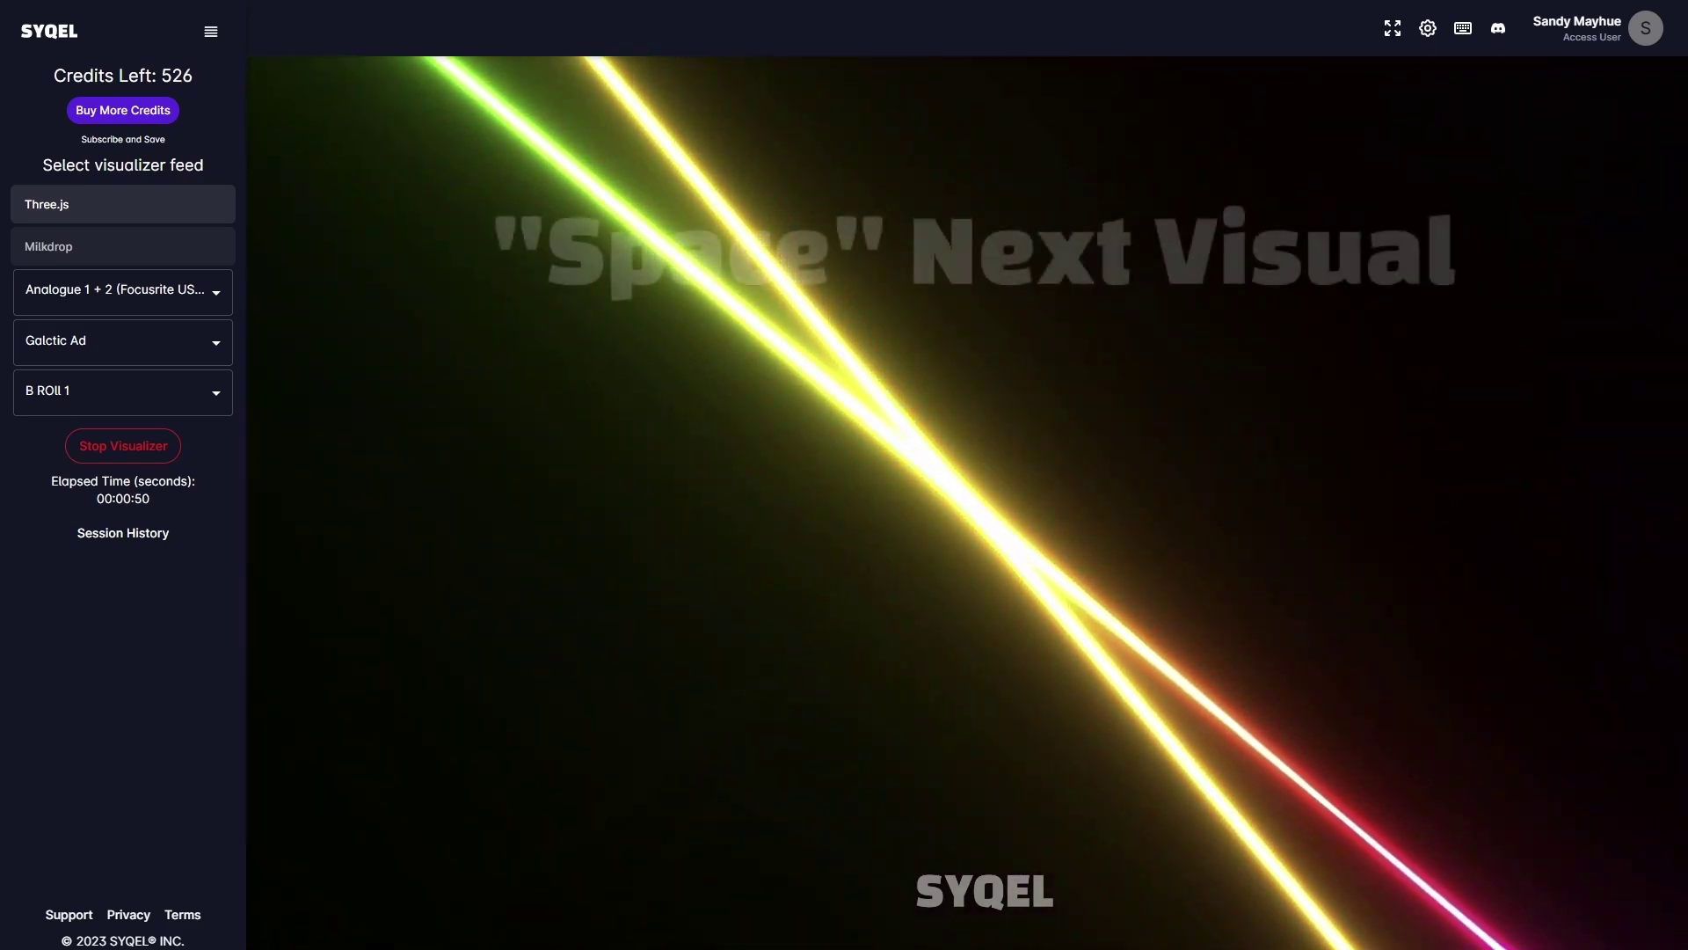